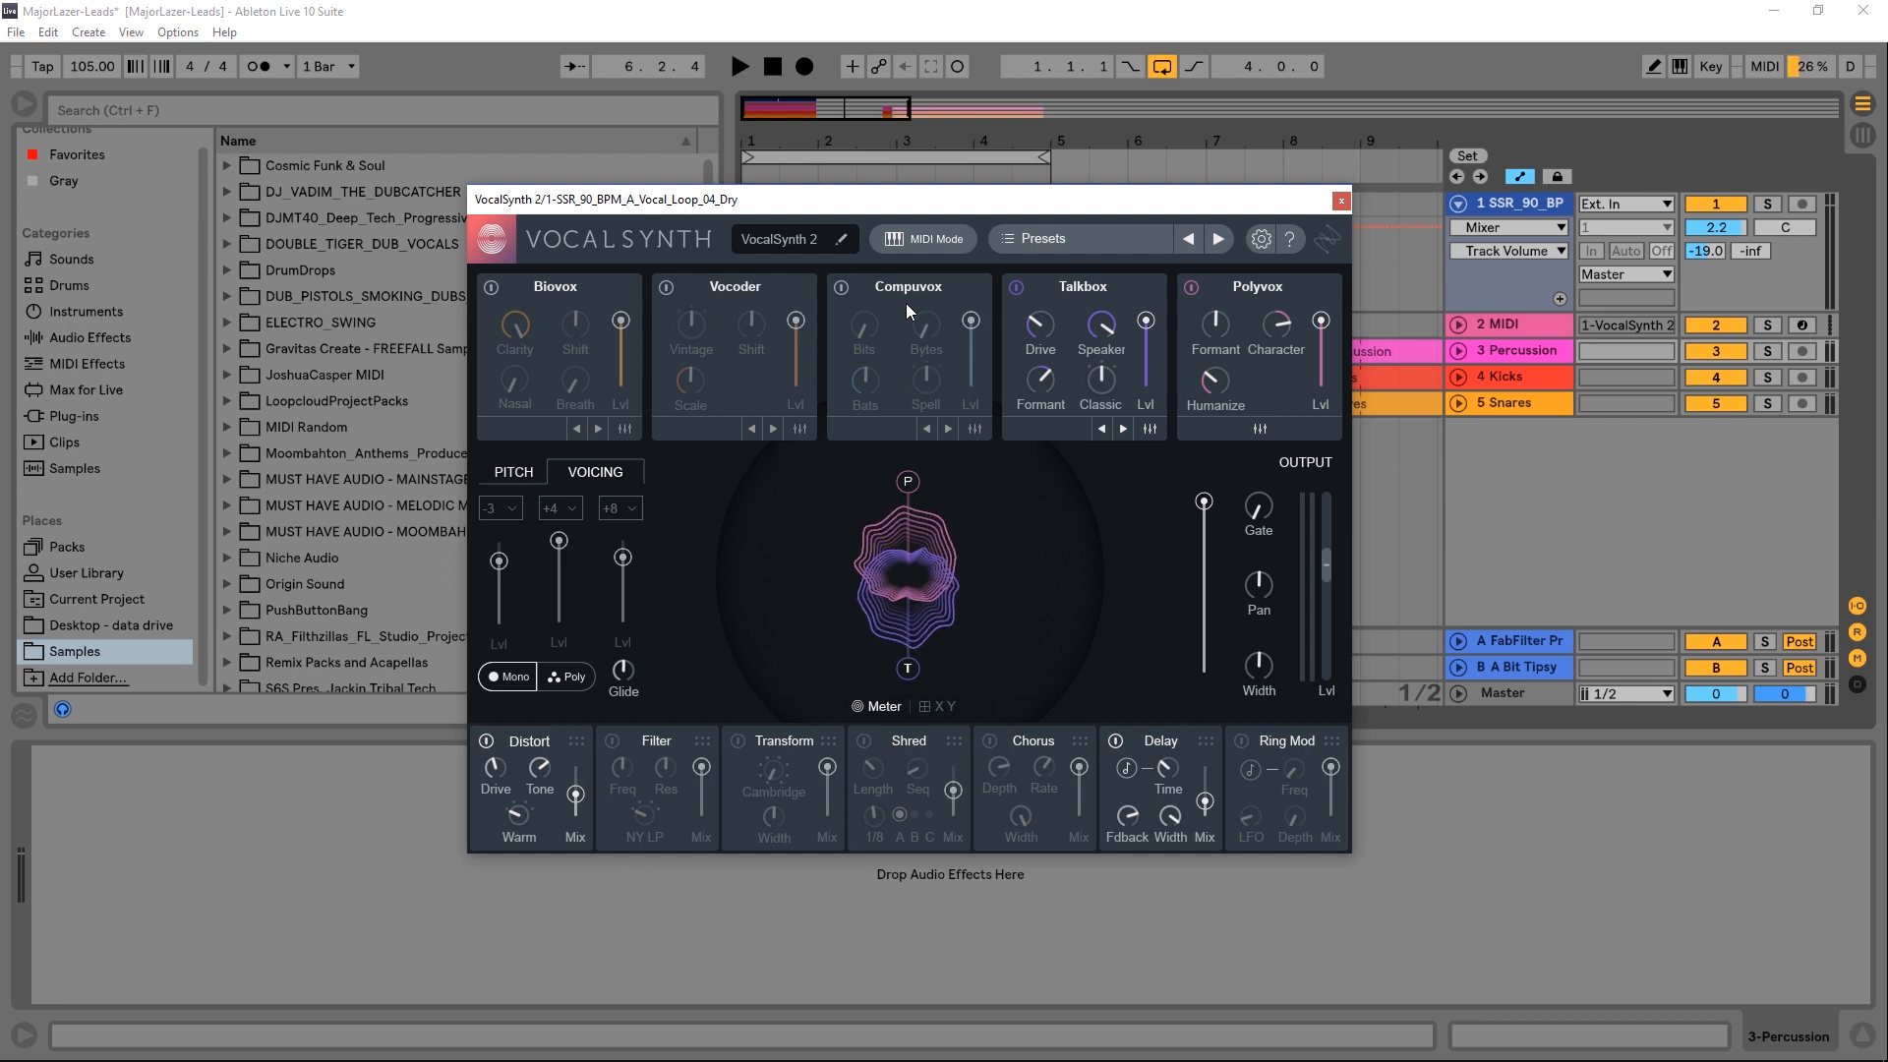
Step: Play the looped arrangement with the processed vocal, stop it and close the VocalSynth 2 window
left_click(761, 69)
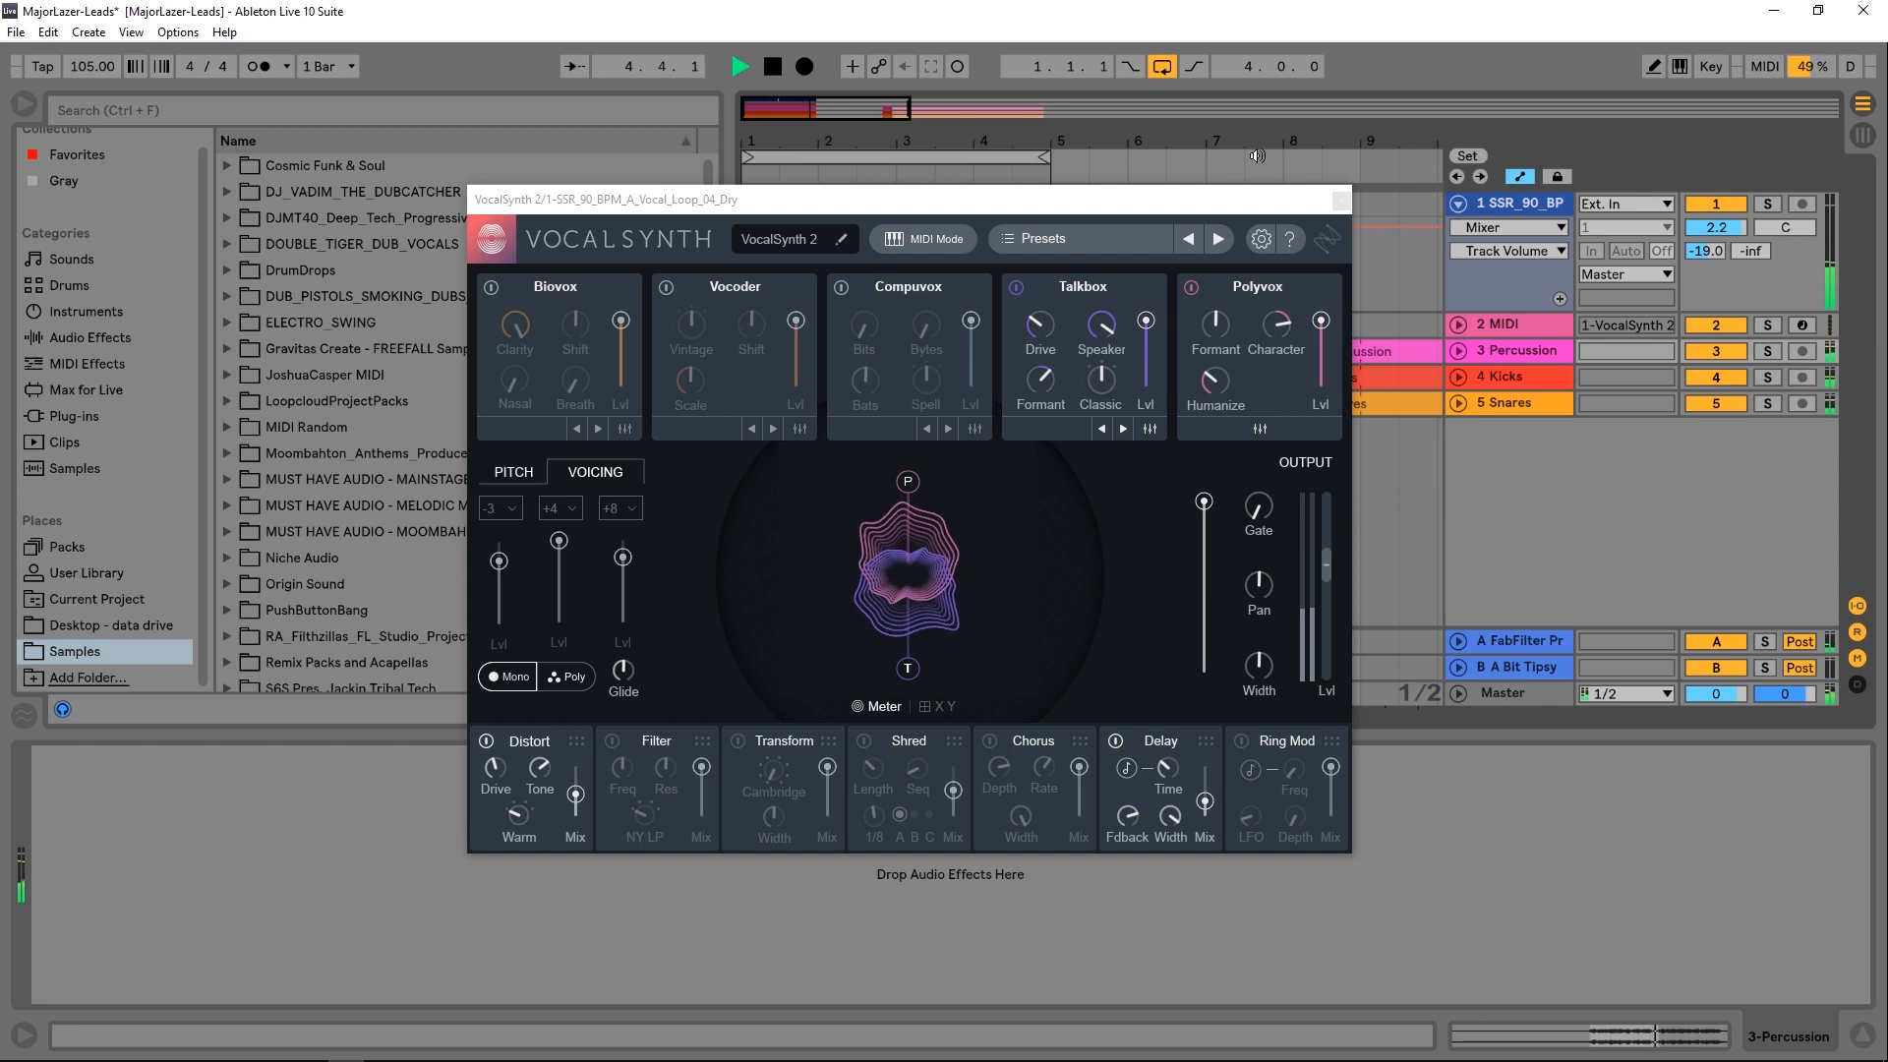
key("space")
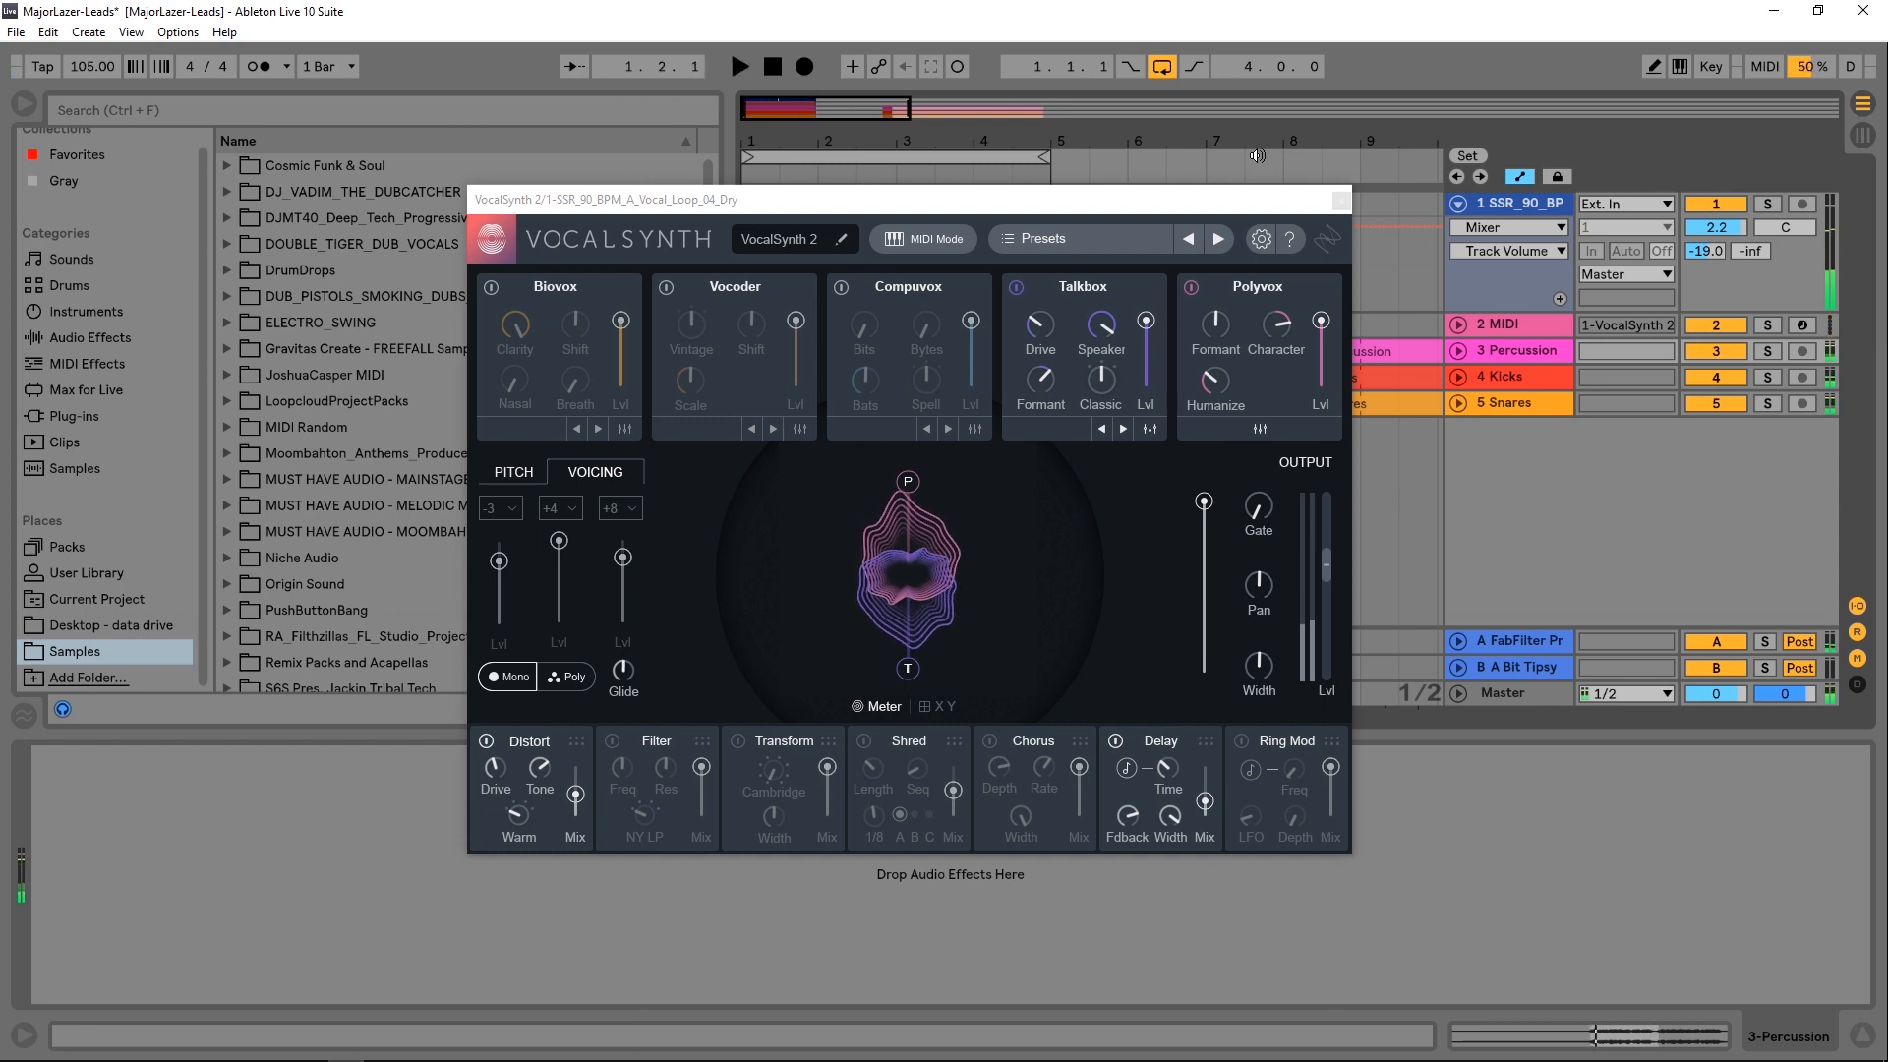
left_click(1342, 200)
Step: Bypass VocalSynth 2 on the vocal track, solo that track and play the loop to hear the vocal without the effect
left_click(1514, 207)
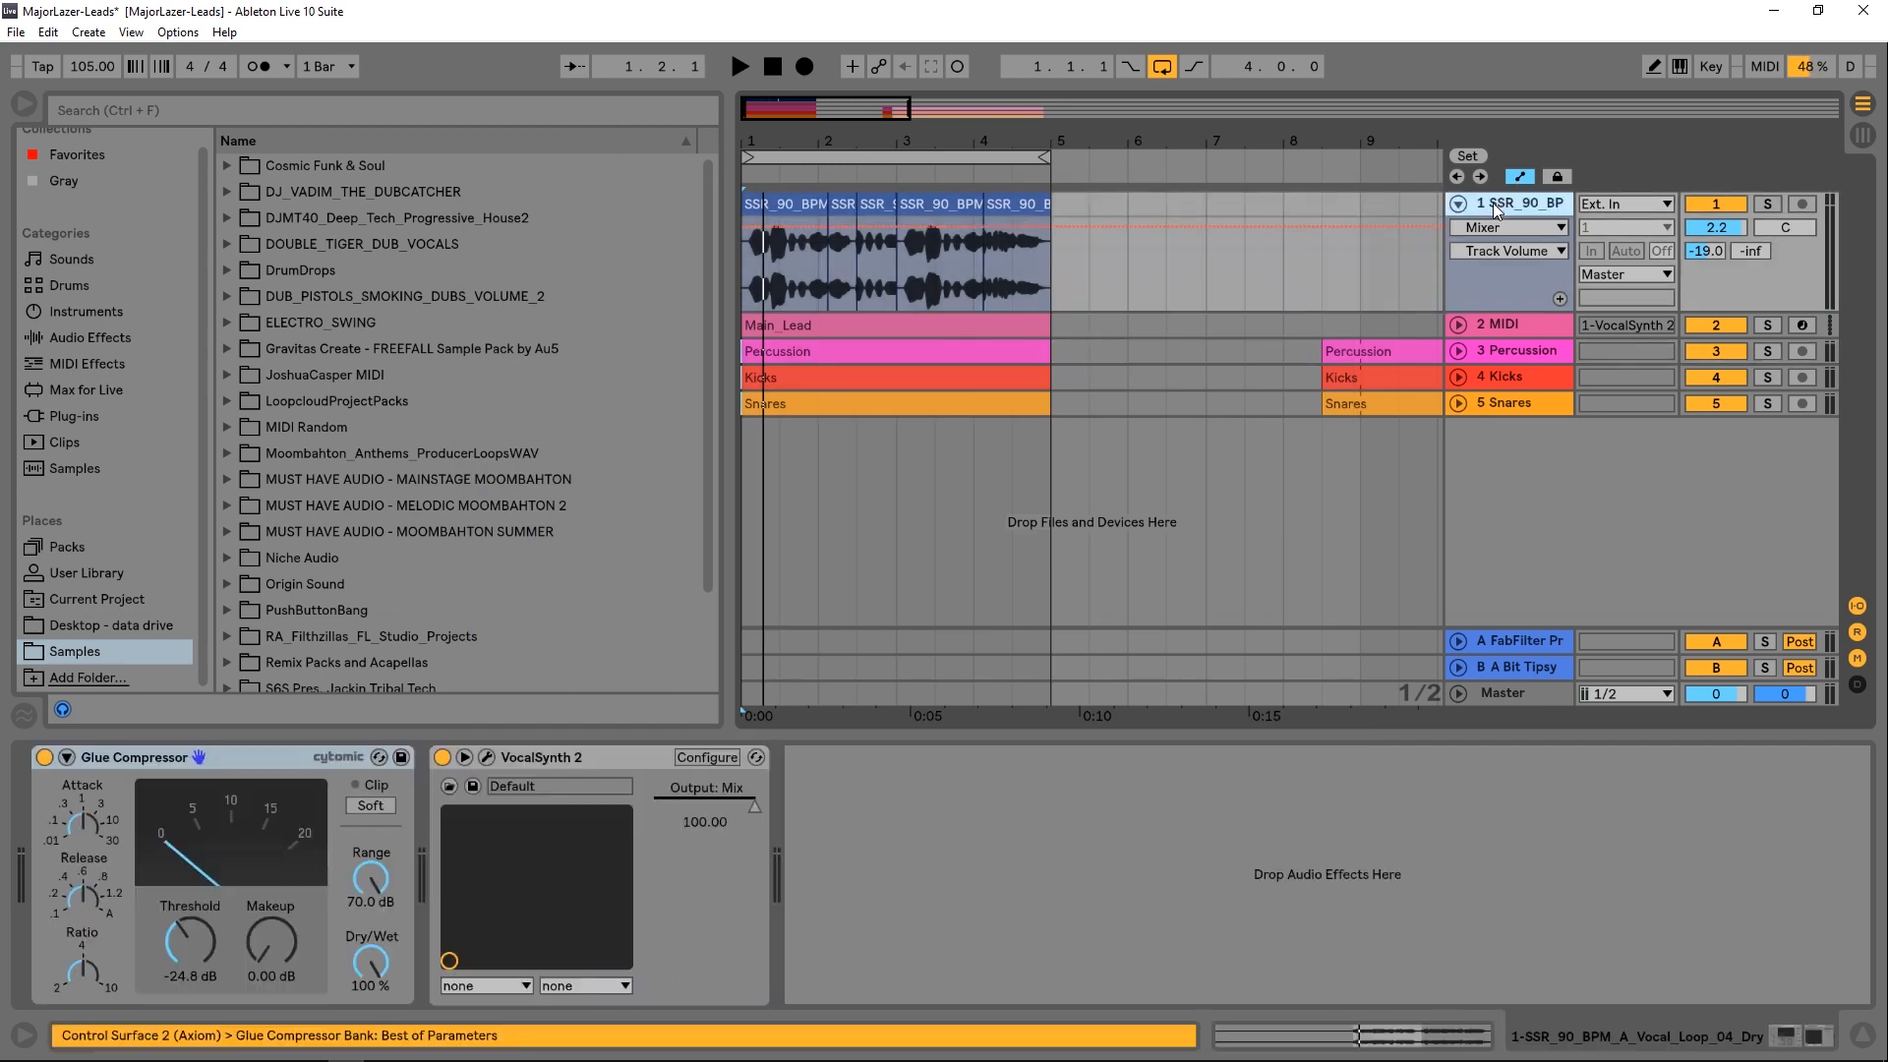
left_click(443, 758)
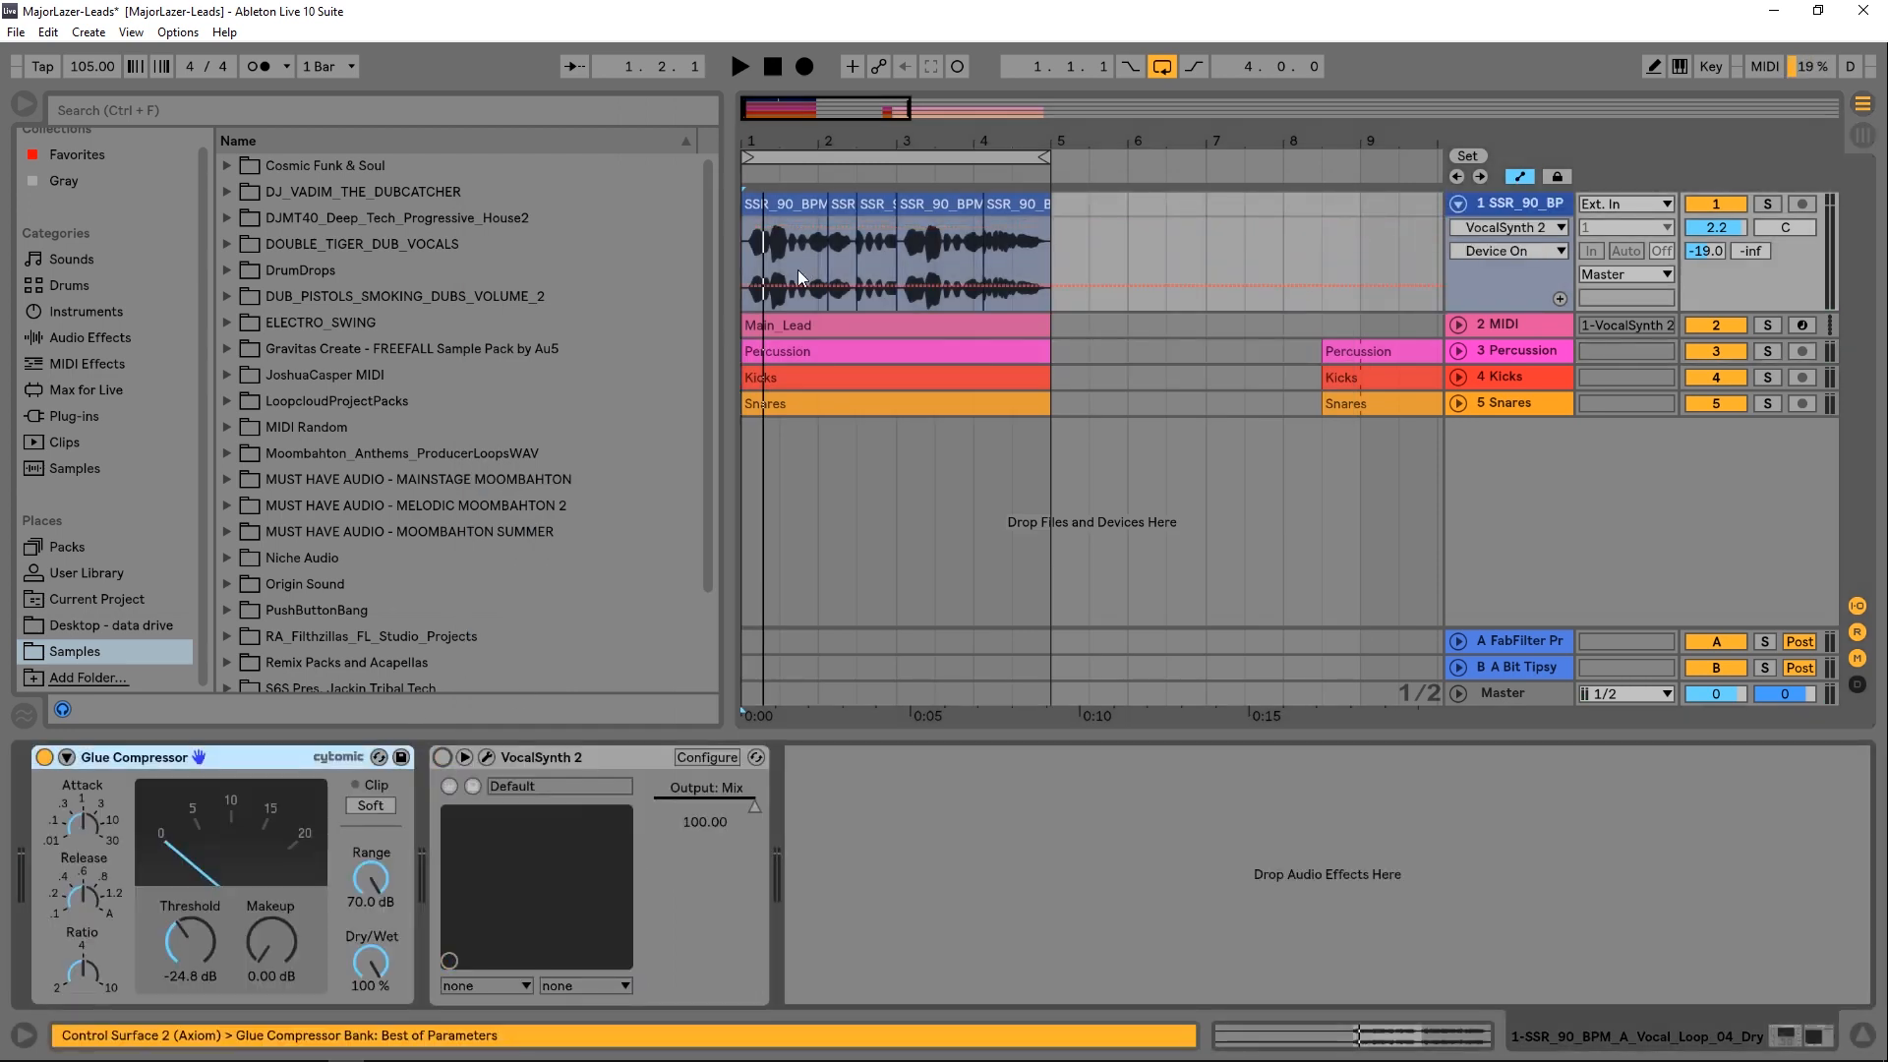
left_click(820, 157)
key("space")
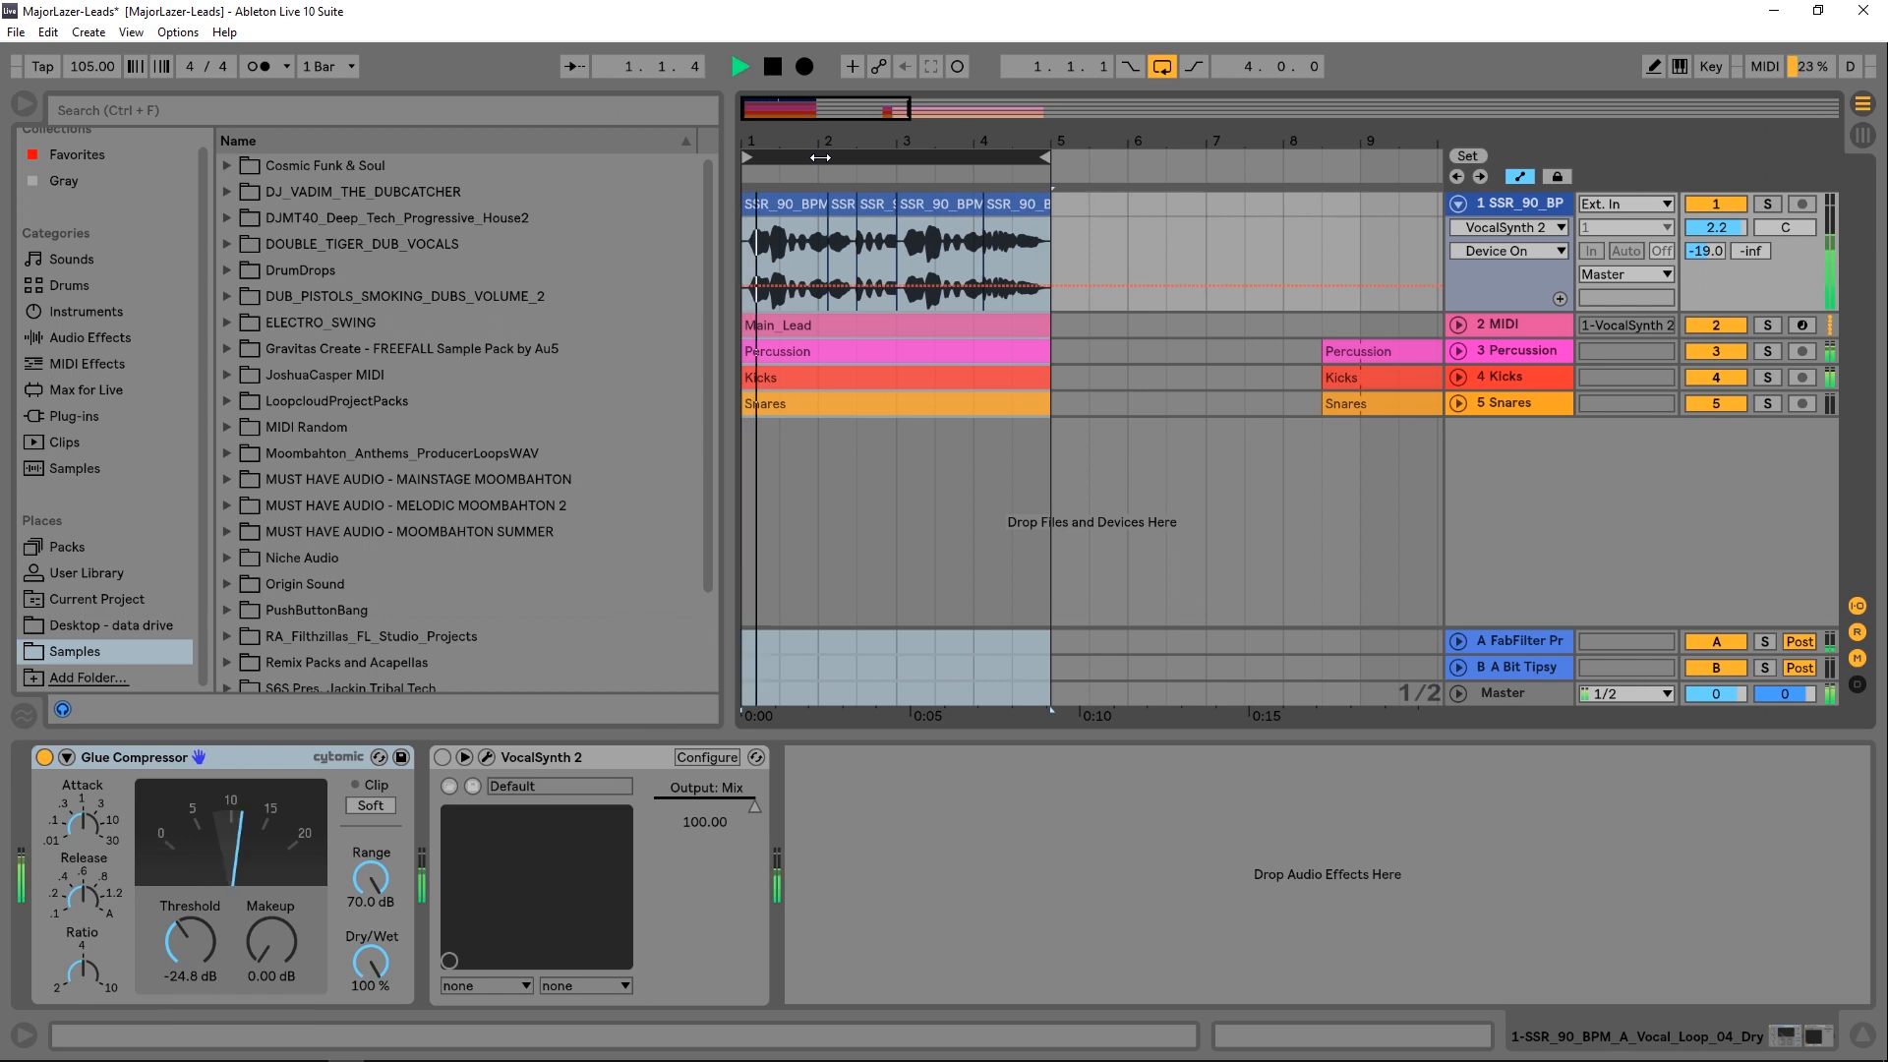
left_click(1735, 202)
left_click(1766, 203)
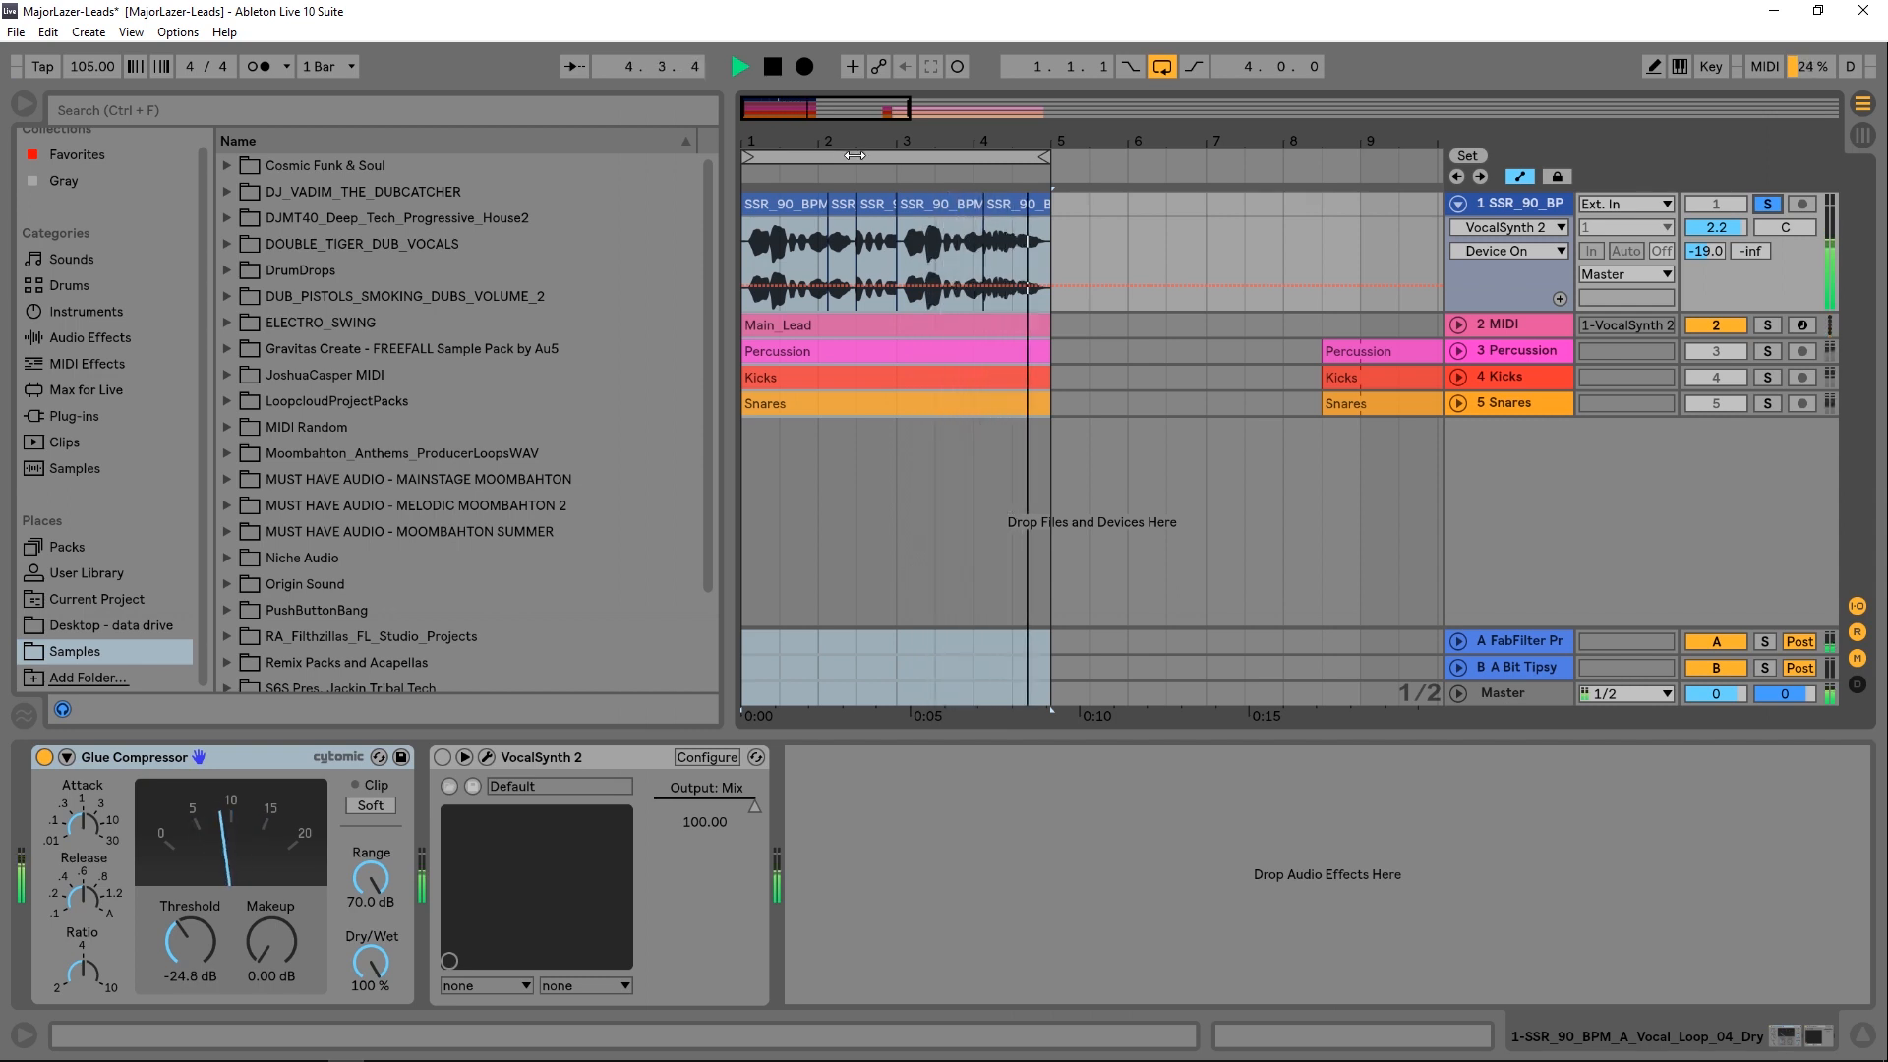
key("space")
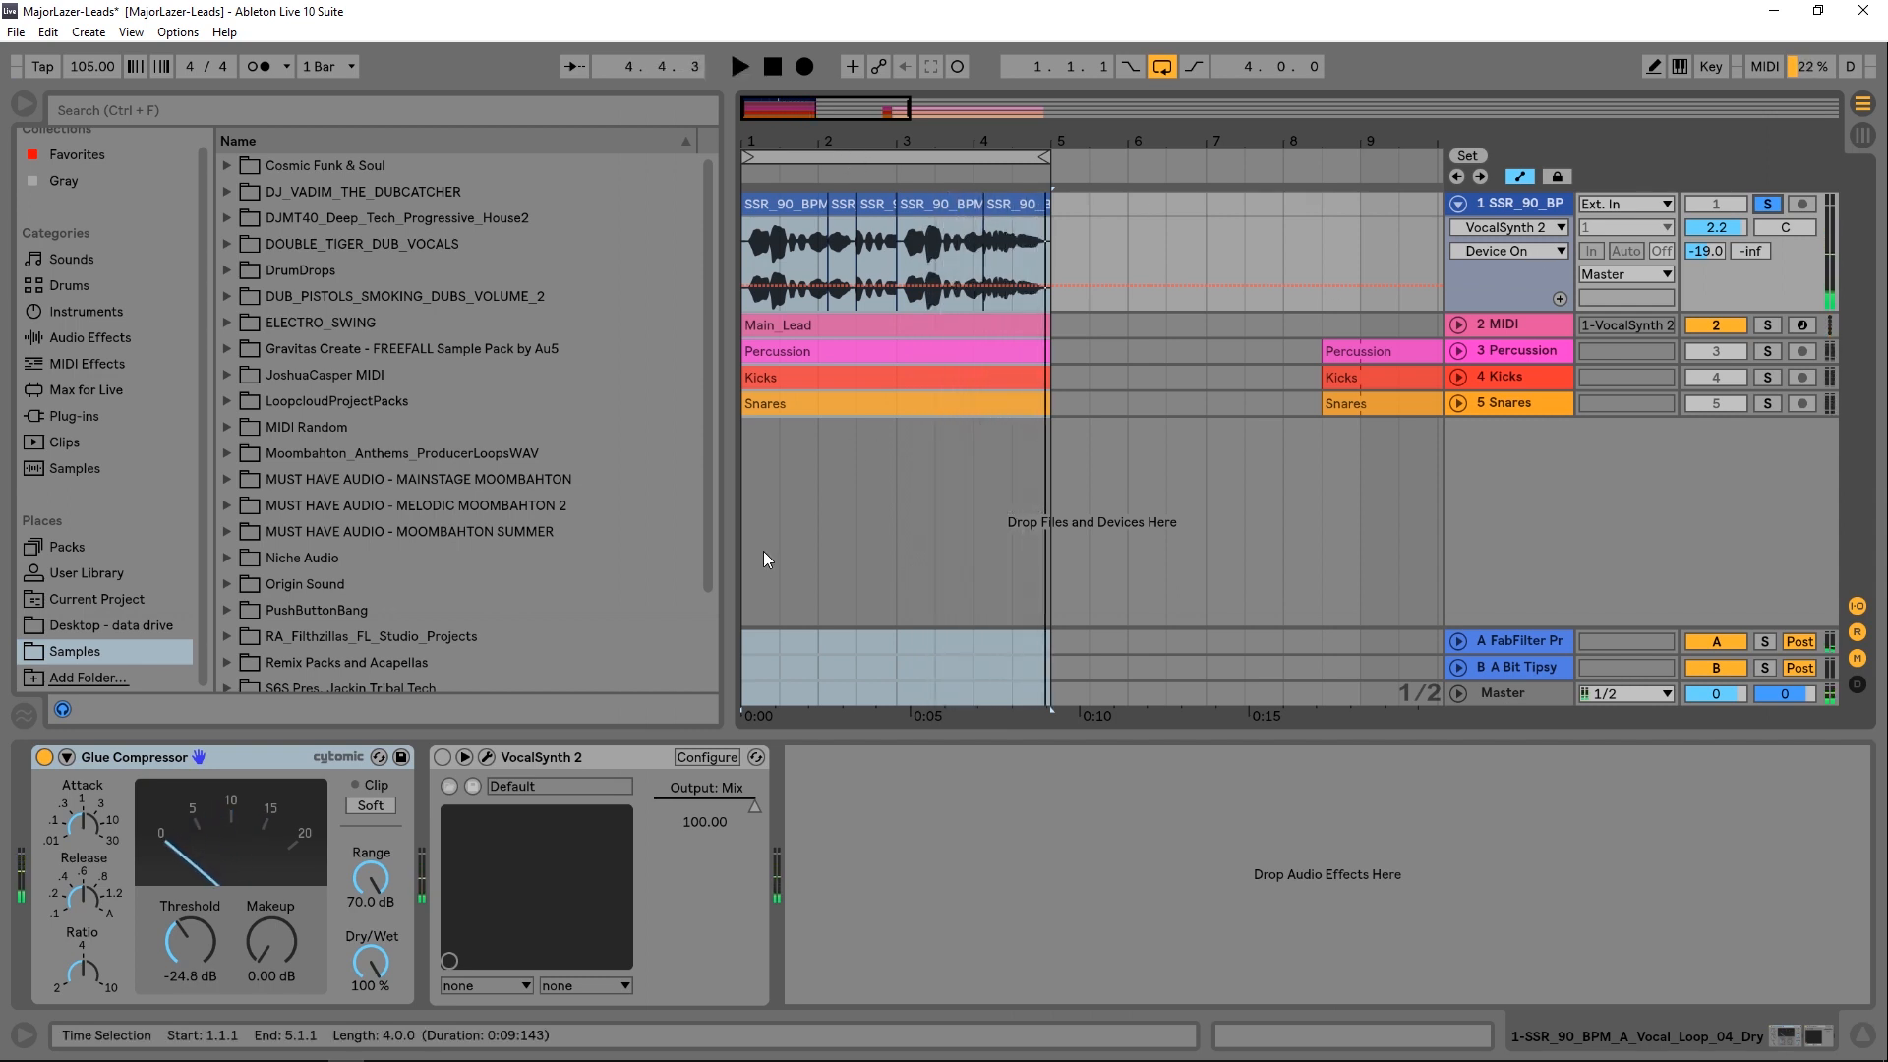
Step: Re-enable VocalSynth 2 and play the soloed vocal with the effect
left_click(441, 757)
key("space")
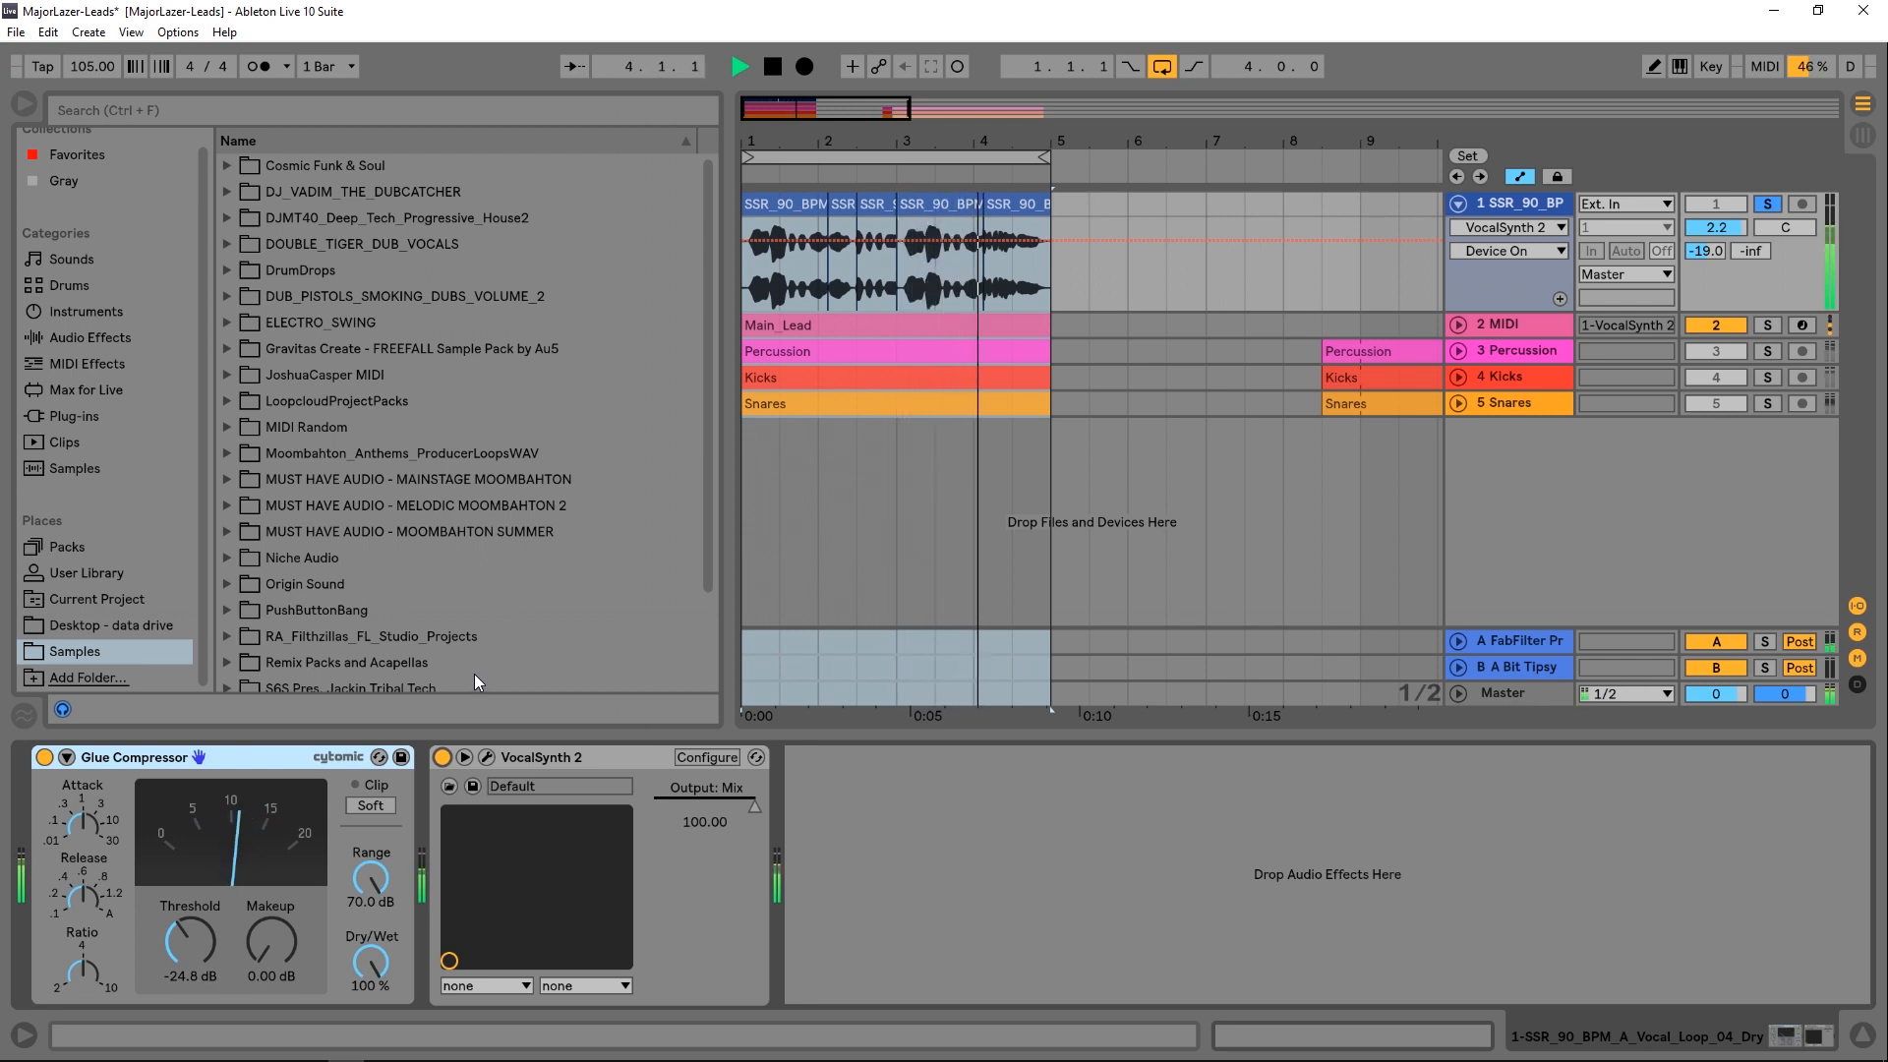
key("space")
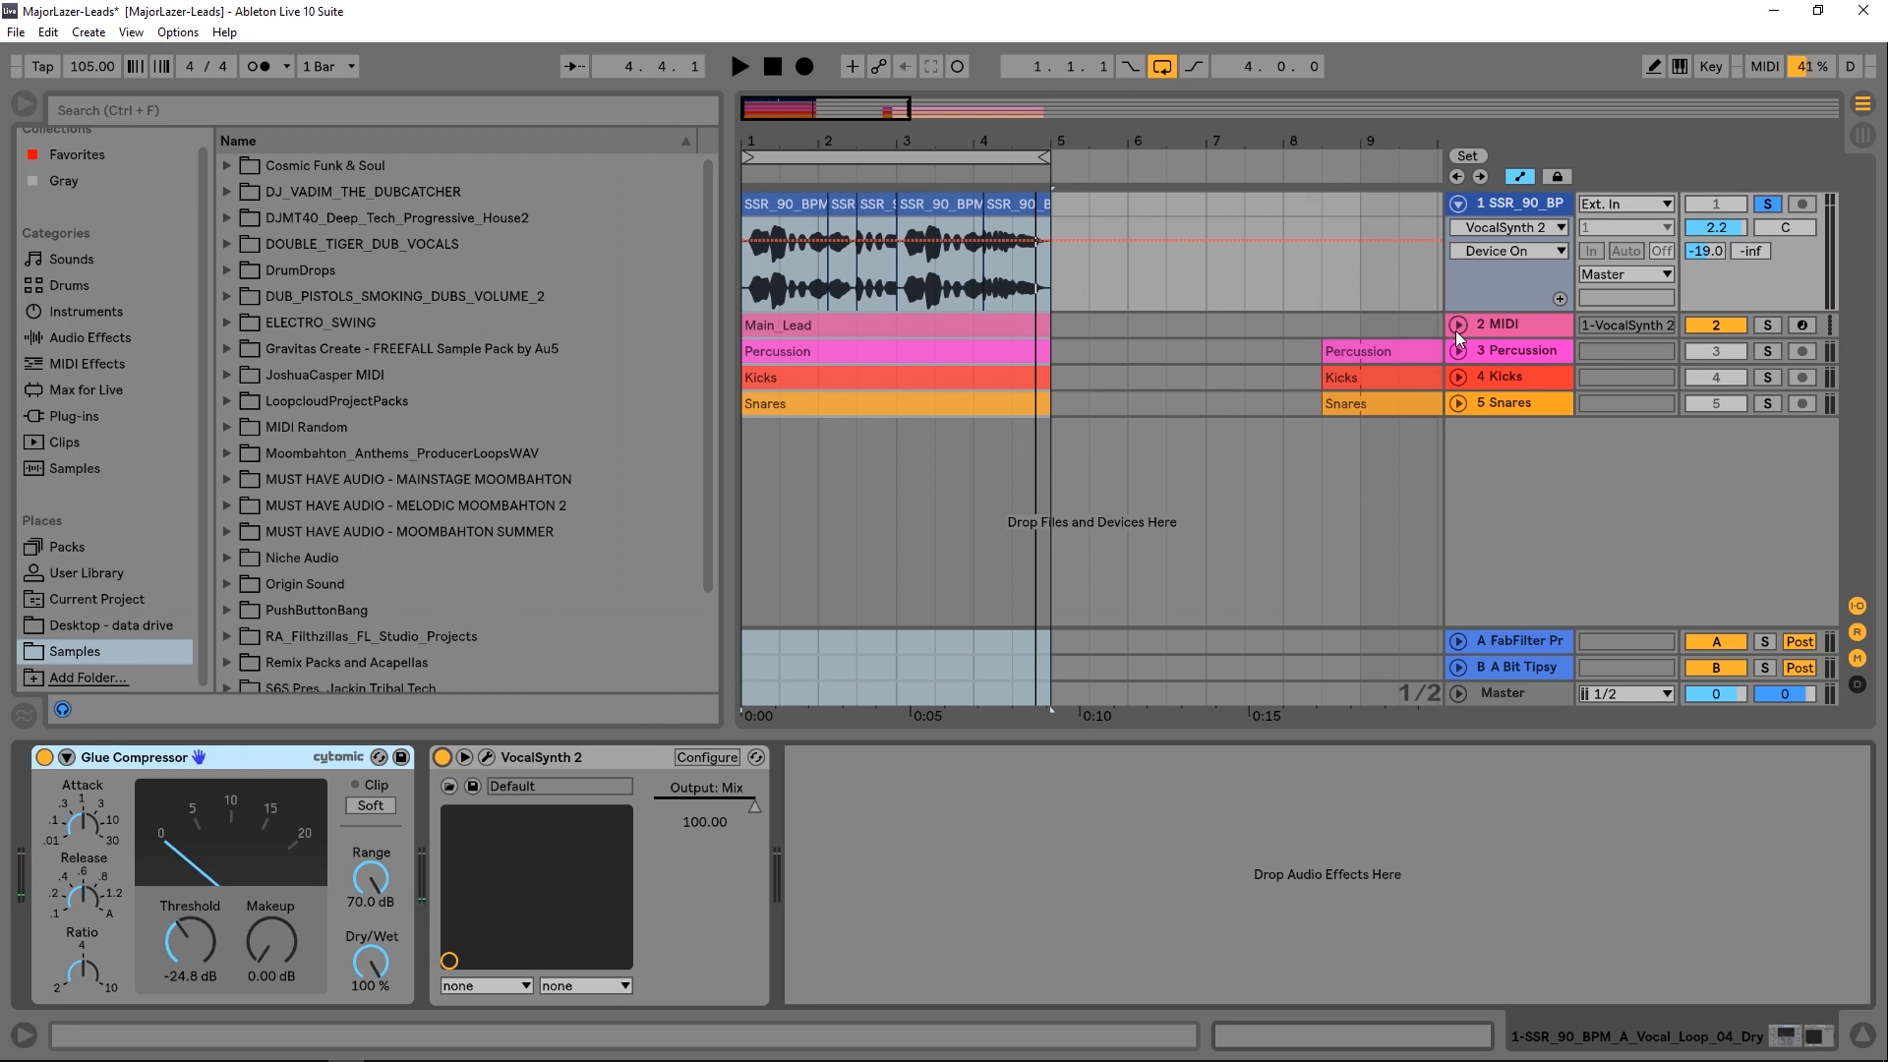
Step: Unfold the MIDI track to show its notes, and delete both VocalSynth 2 from the vocal track and the MIDI track itself
left_click(1455, 329)
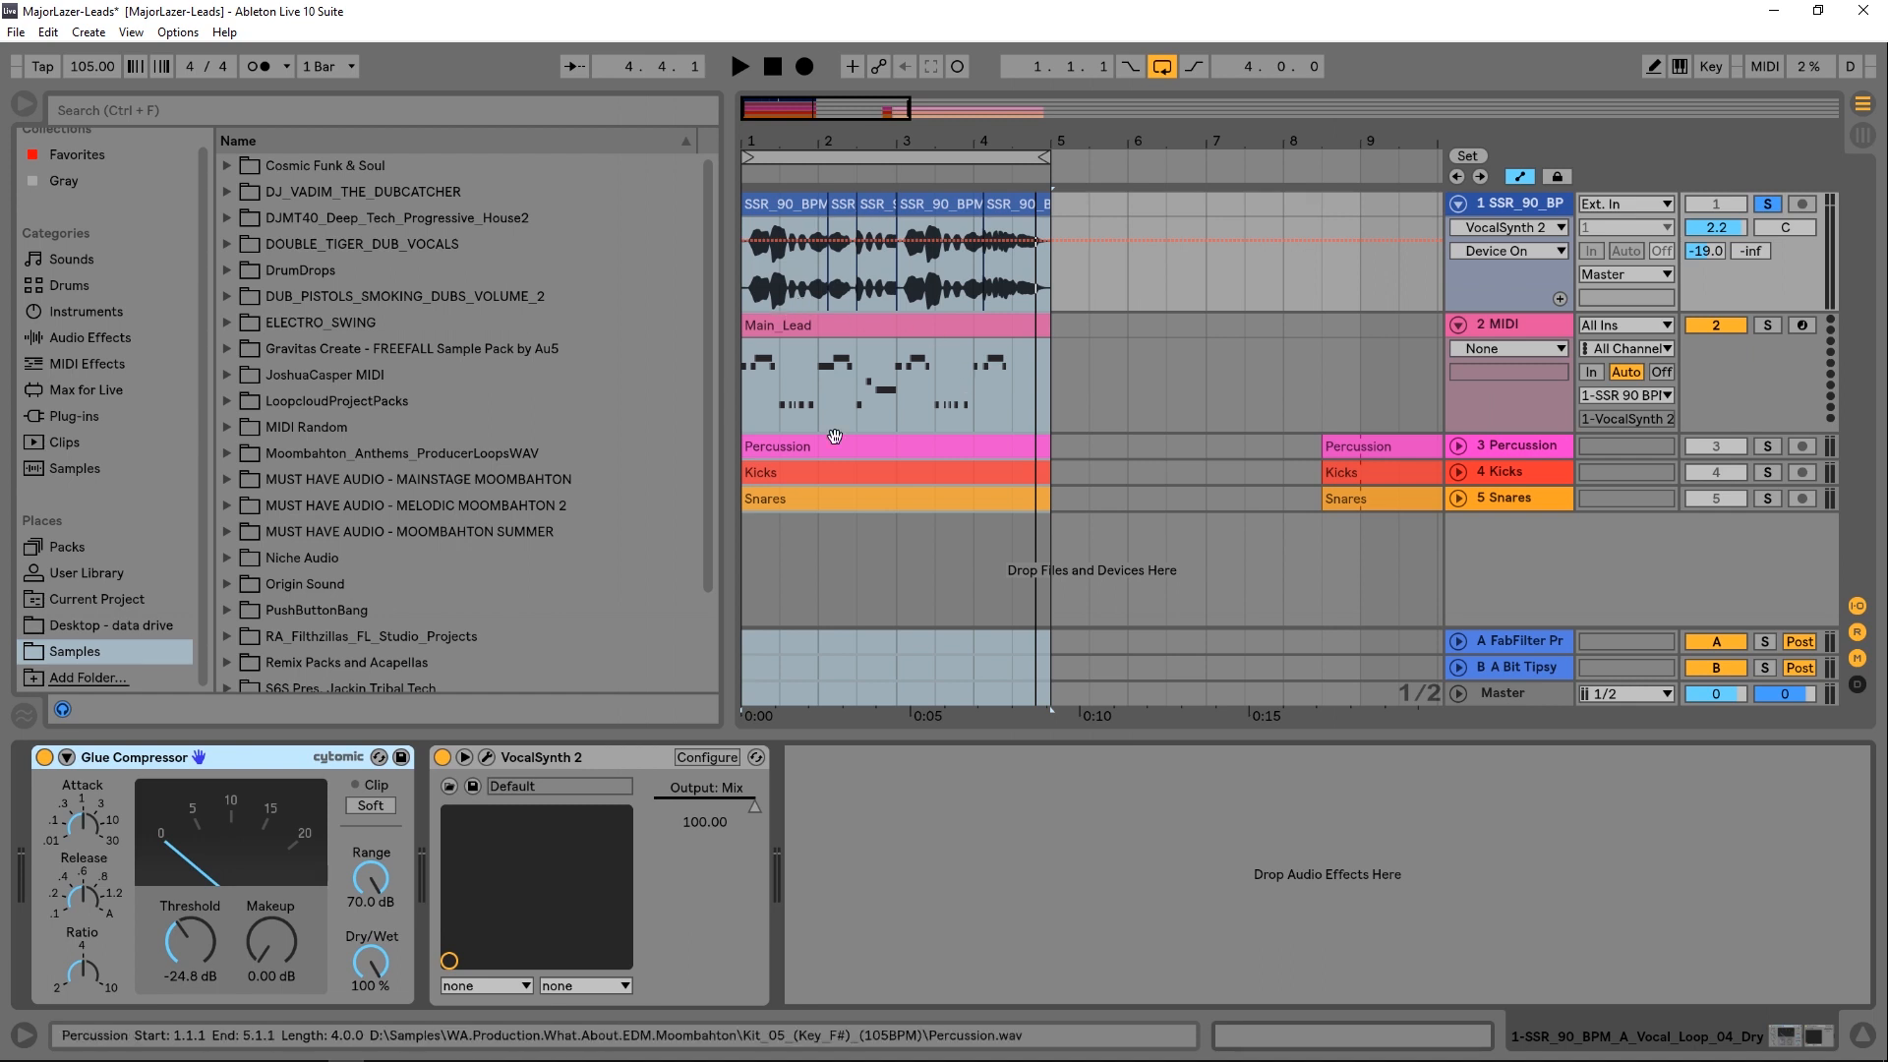
left_click(558, 760)
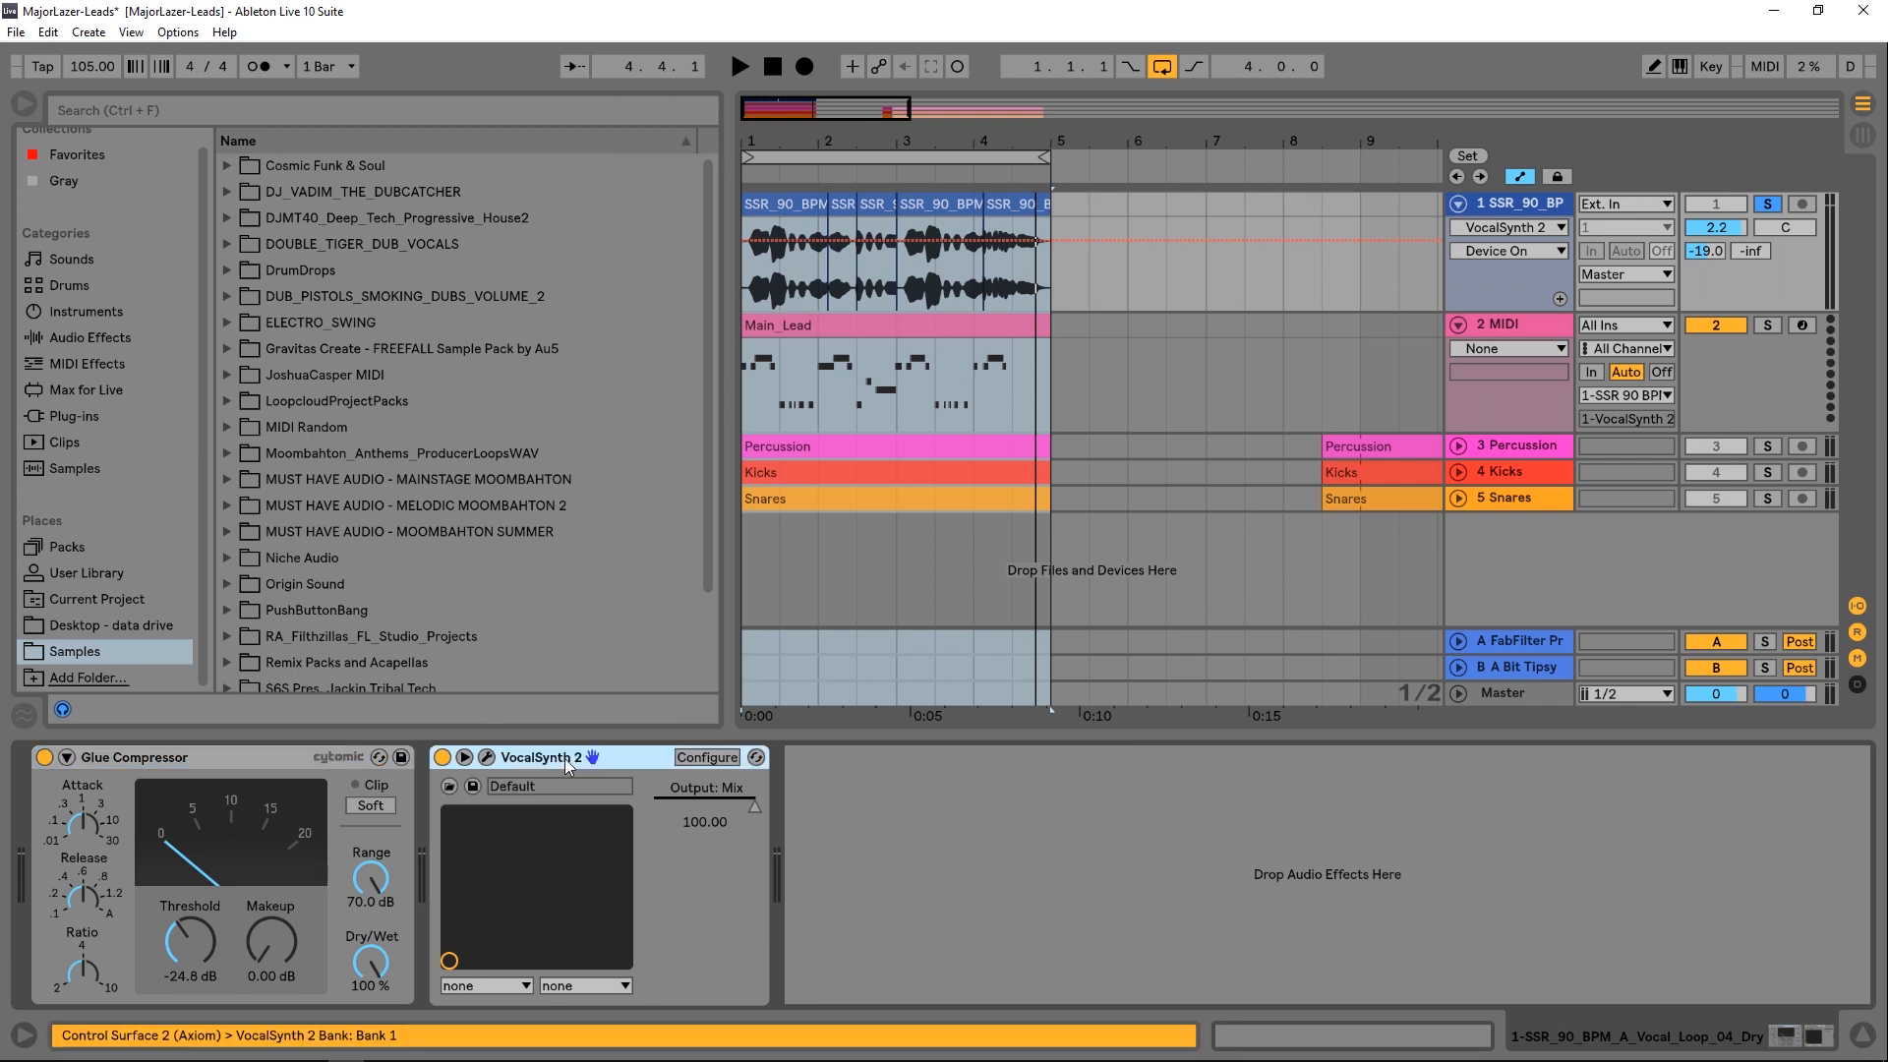
key("Delete")
left_click(1526, 340)
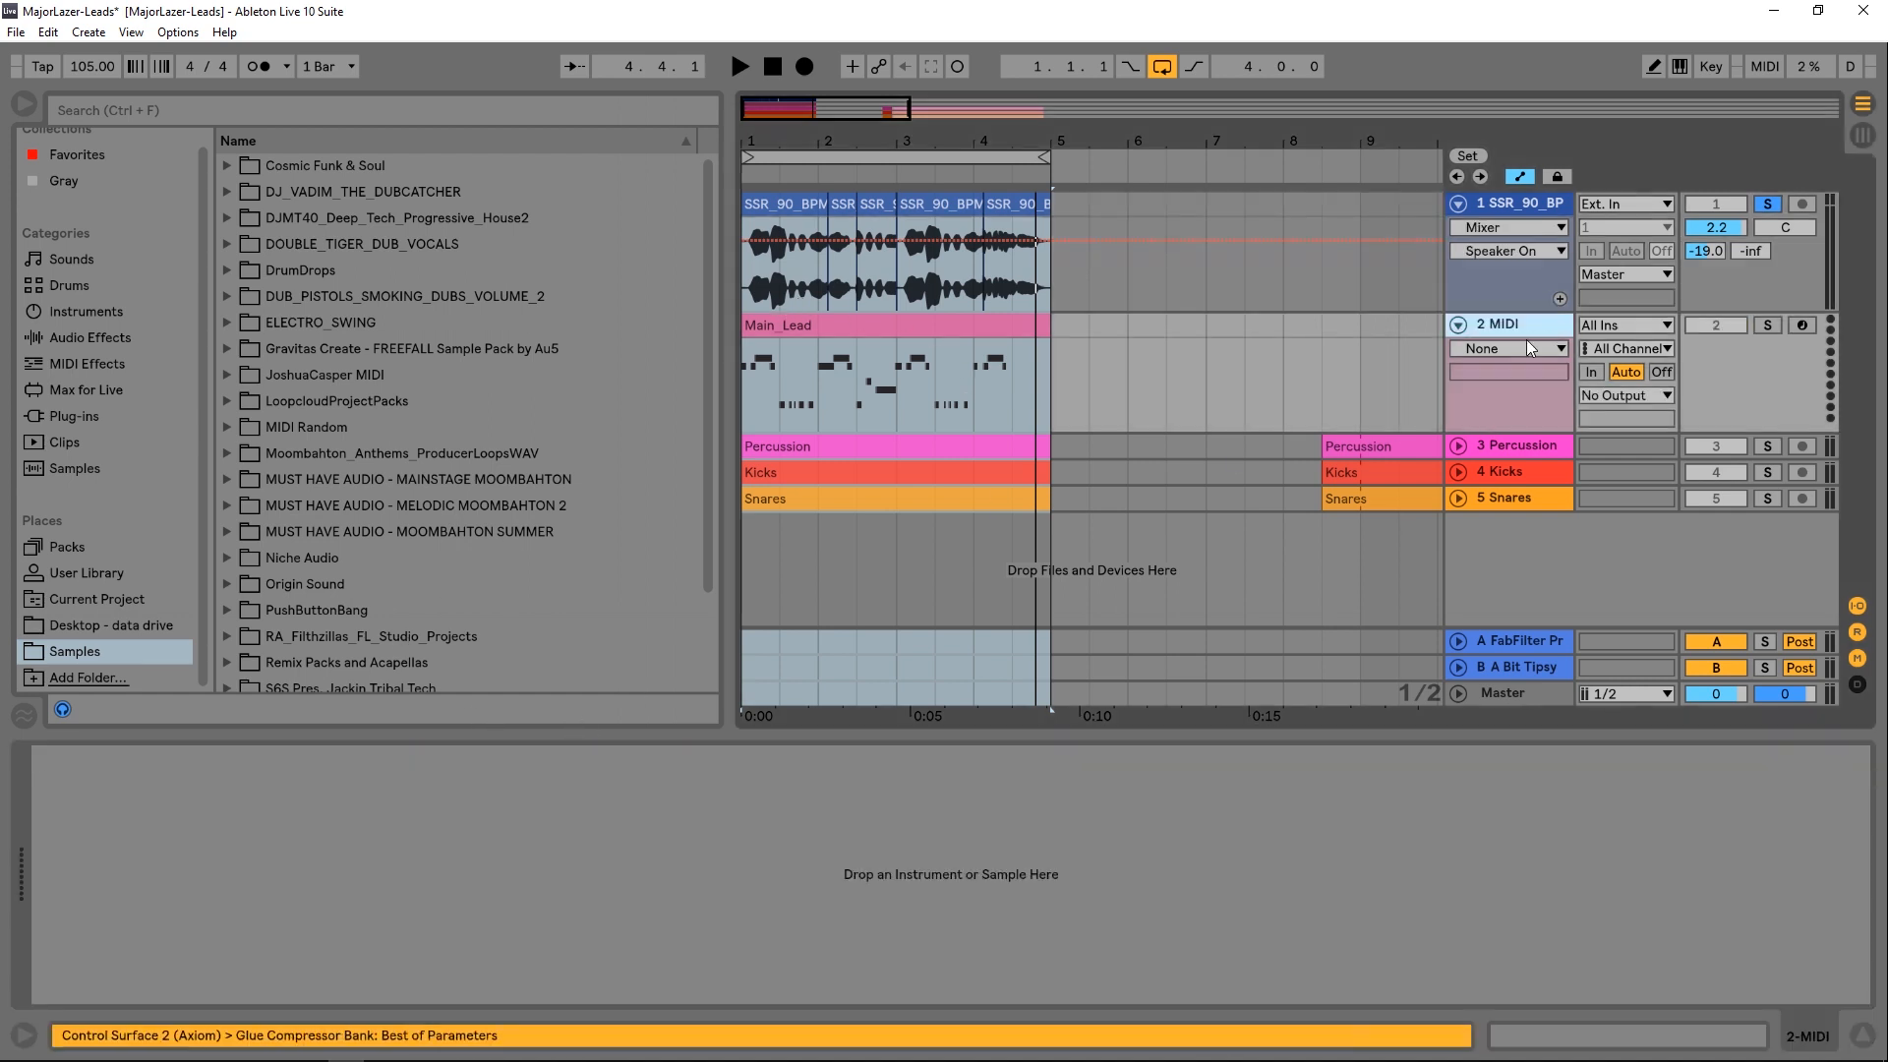
key("Delete")
Step: Search the plug-ins for "vo", add VocalSynth 2 from the iZotope folder to the vocal track and audition the vocal through it
left_click(75, 416)
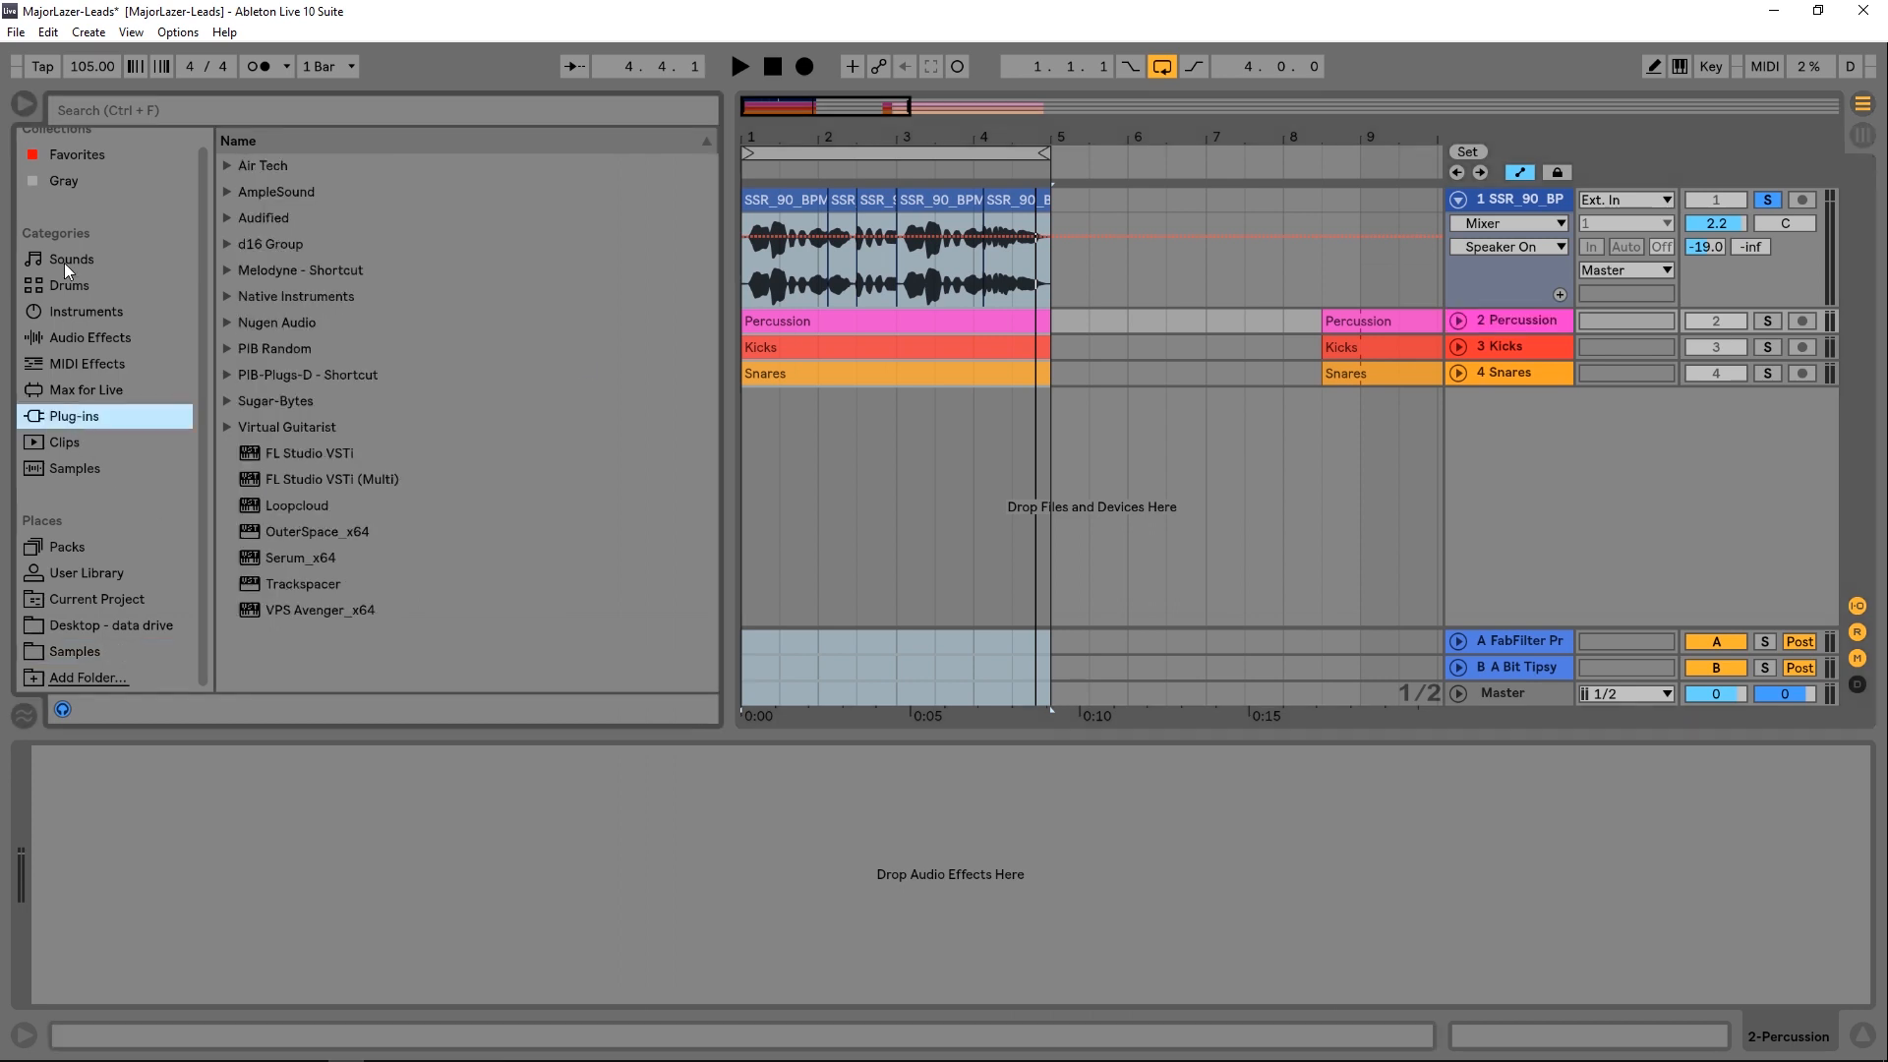
left_click(94, 111)
type("v")
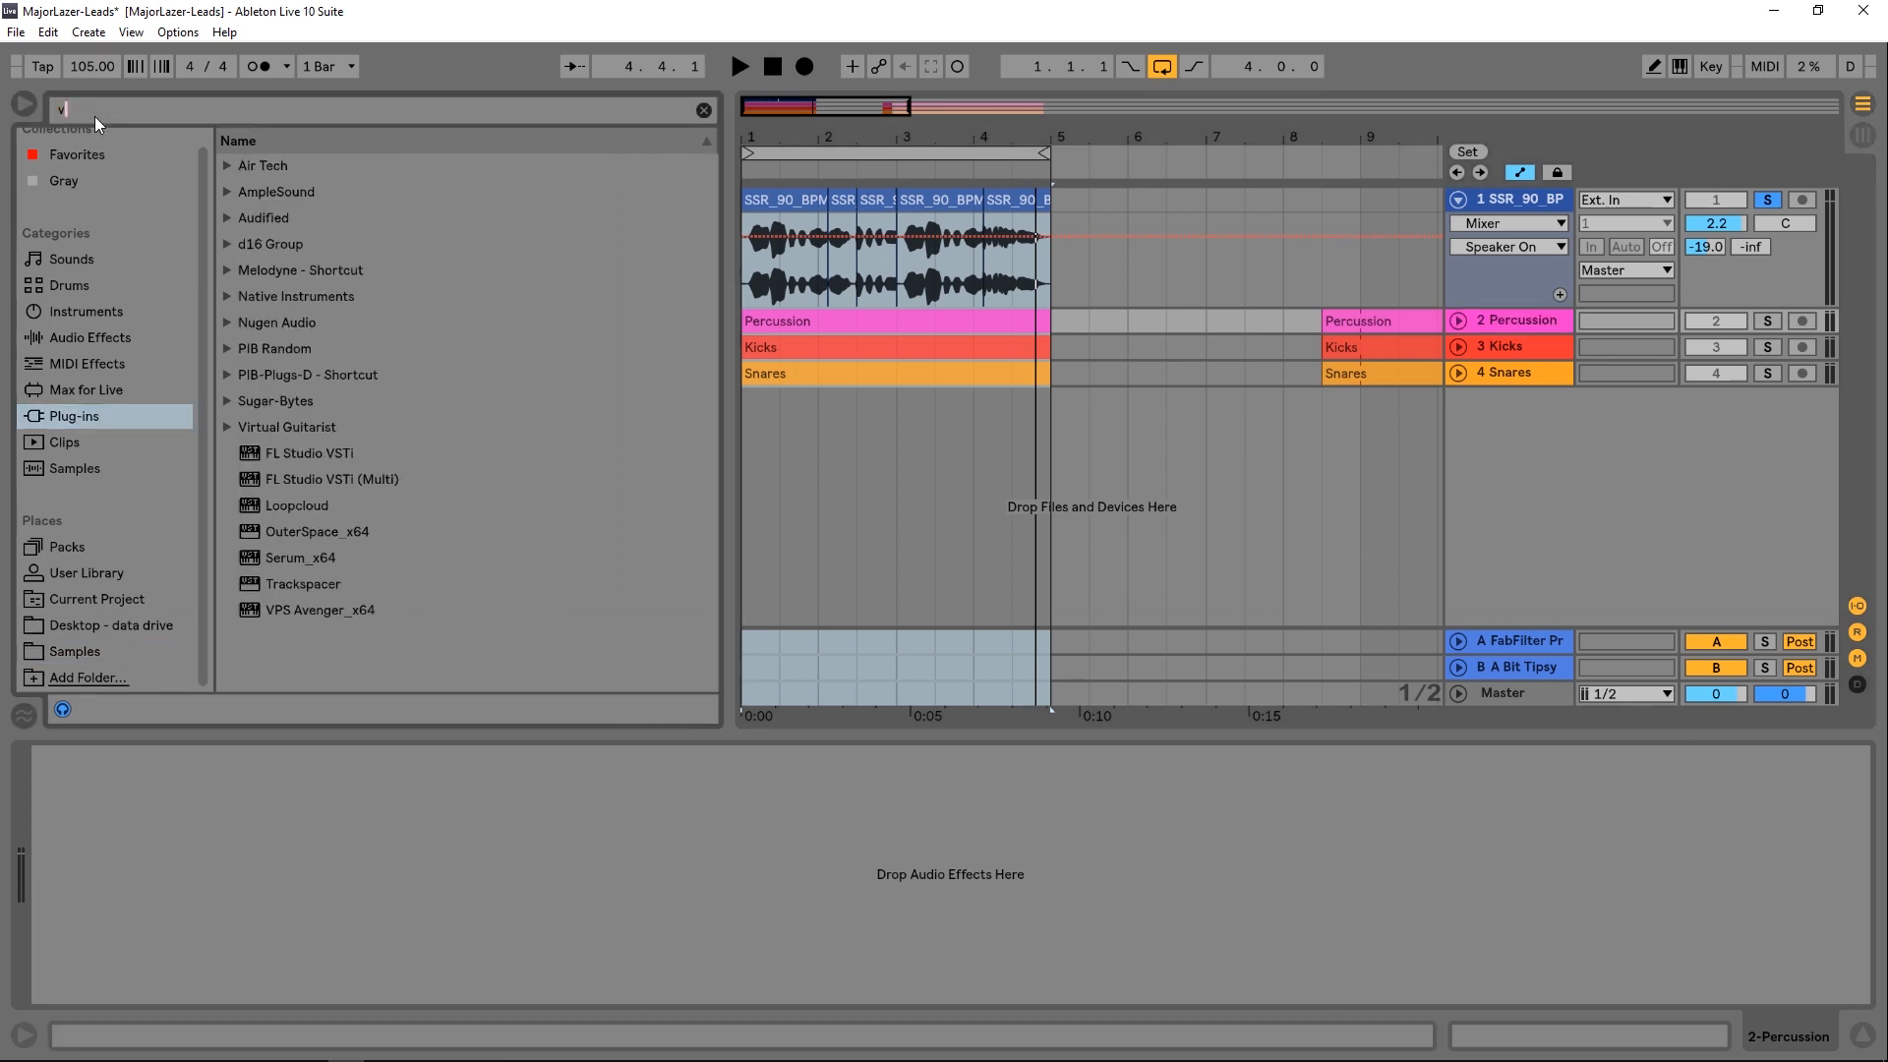
type("o")
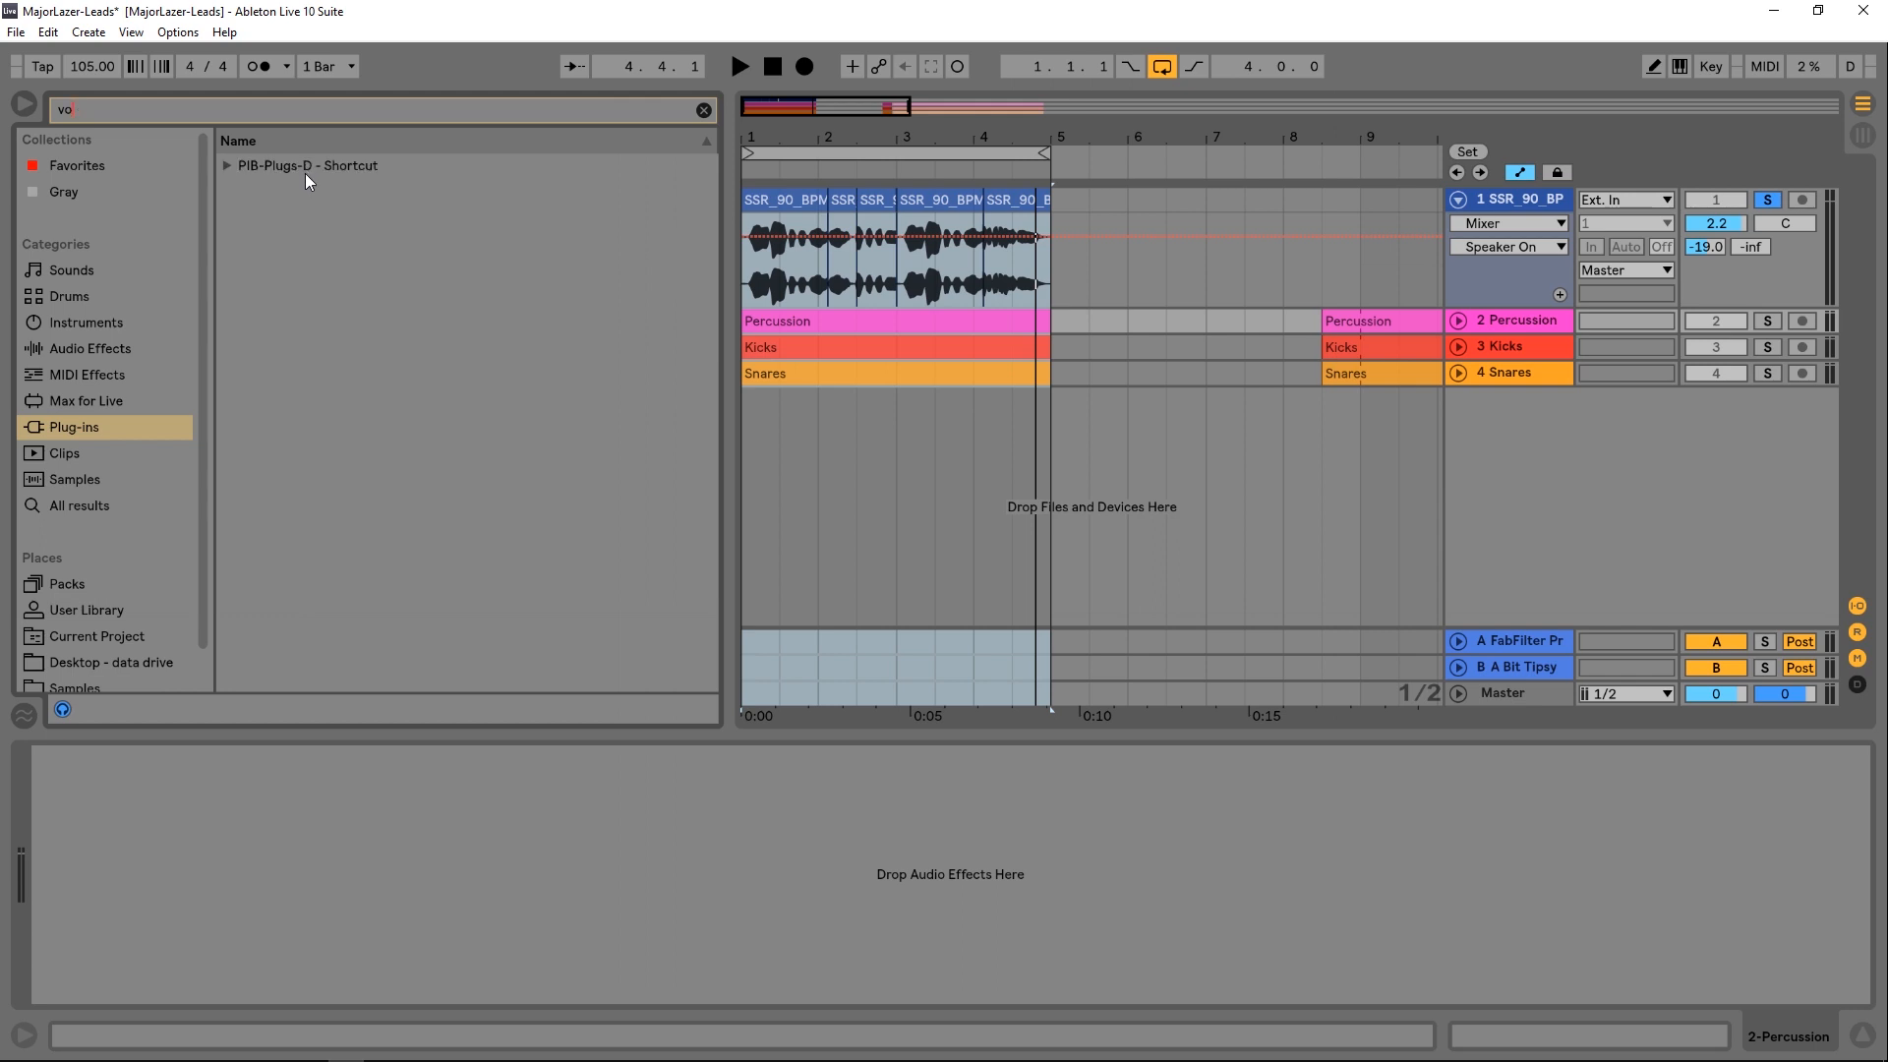
left_click(239, 170)
left_click(257, 220)
left_click(242, 217)
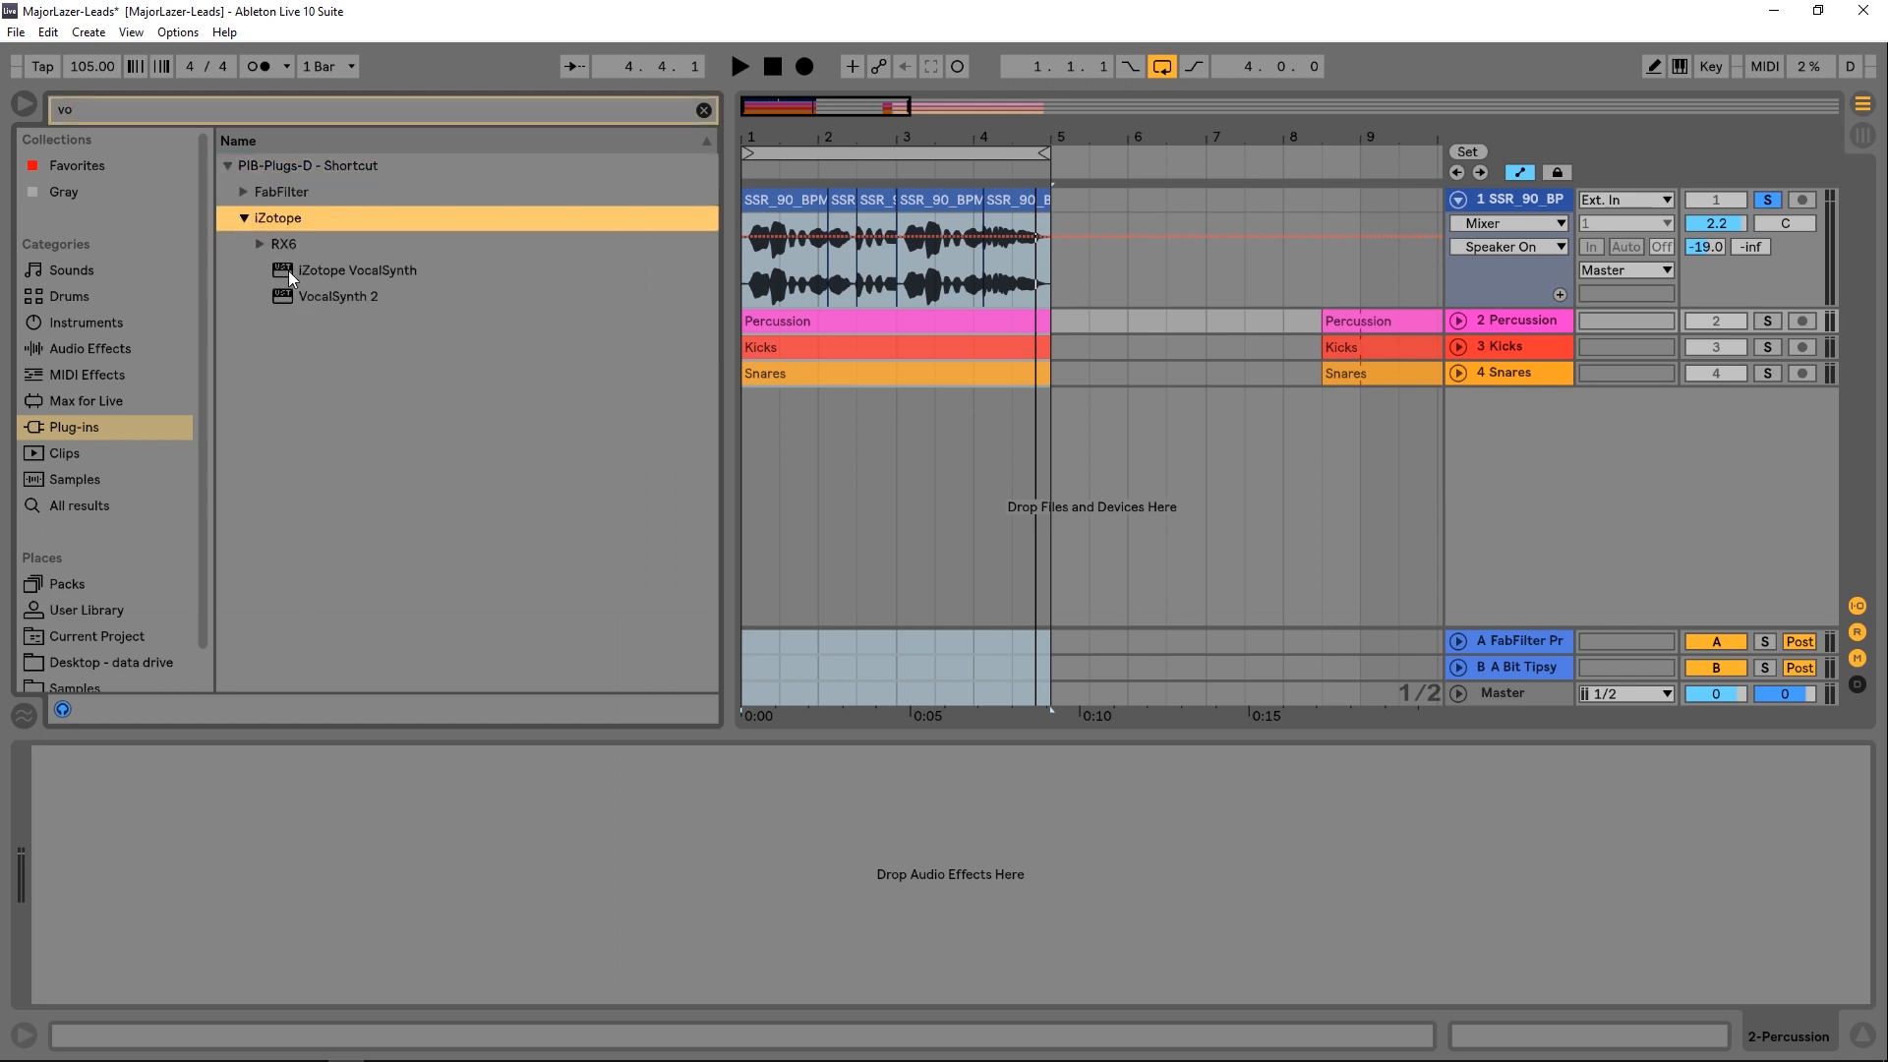
left_click_drag(315, 296, 972, 260)
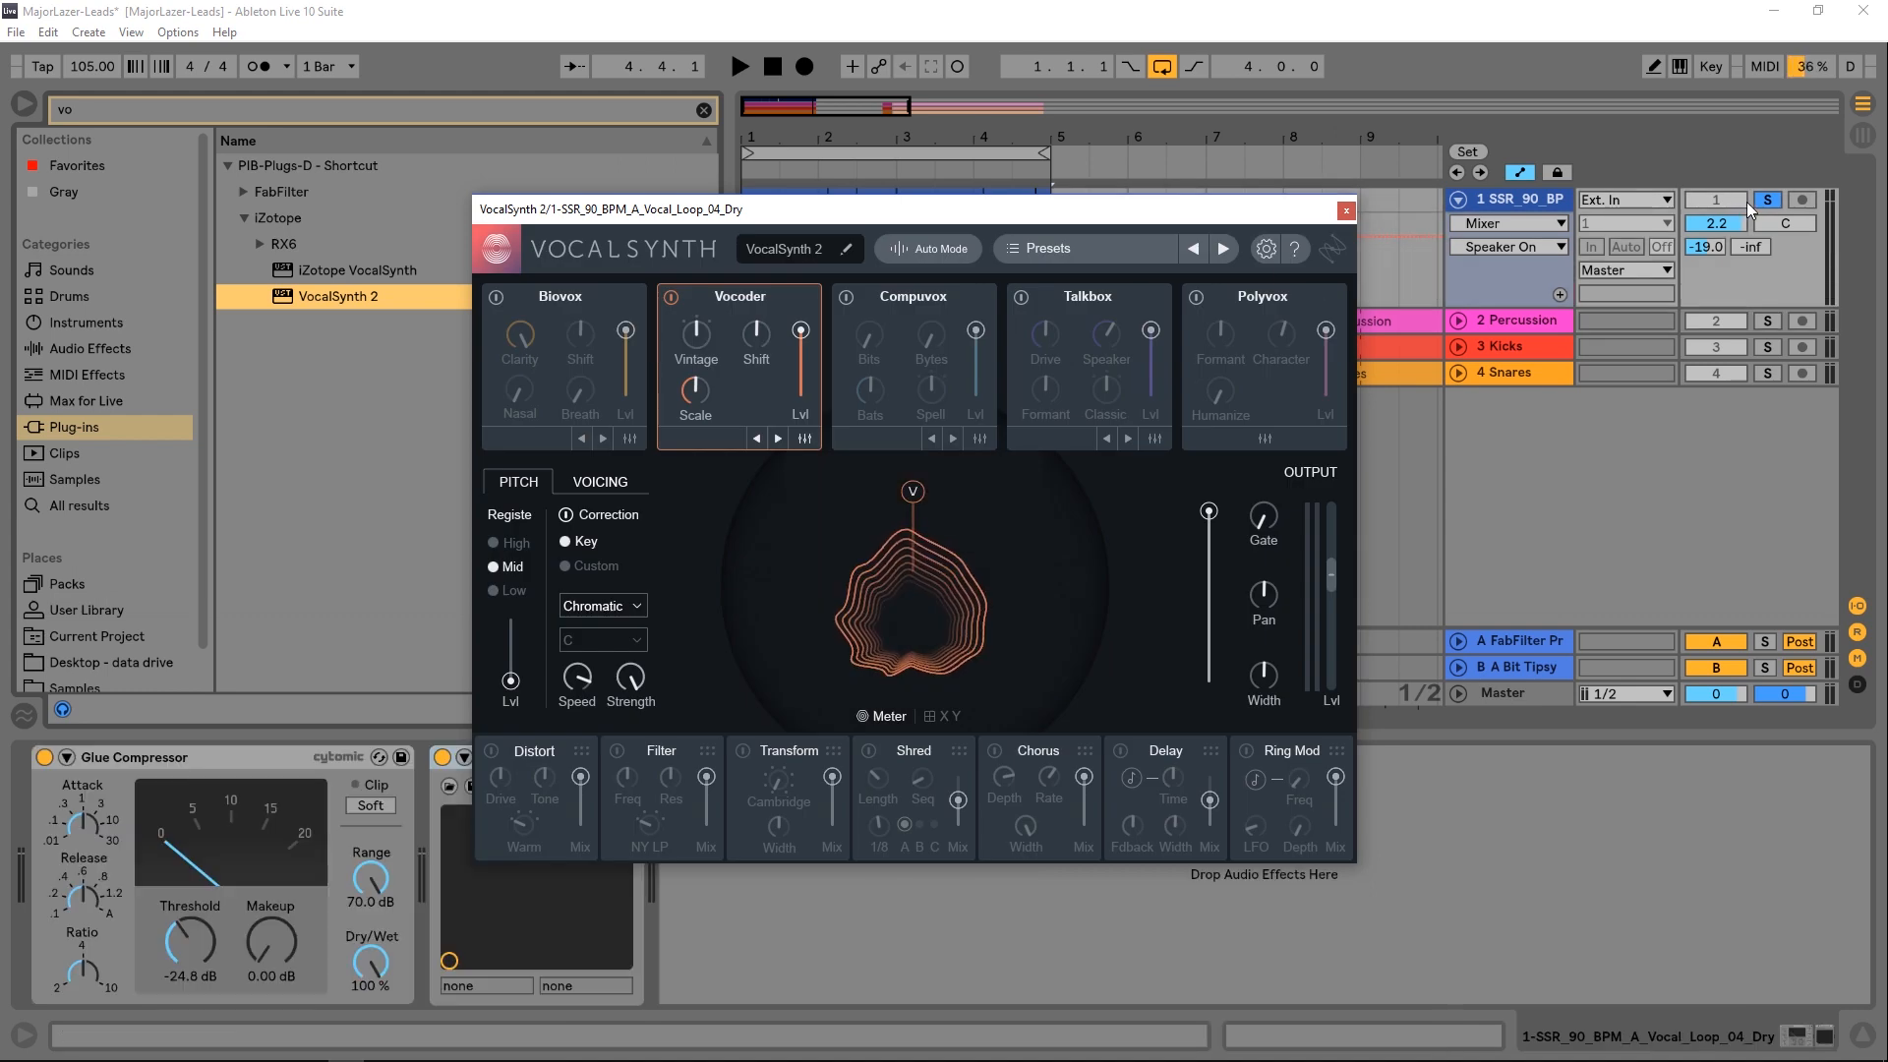
key("space")
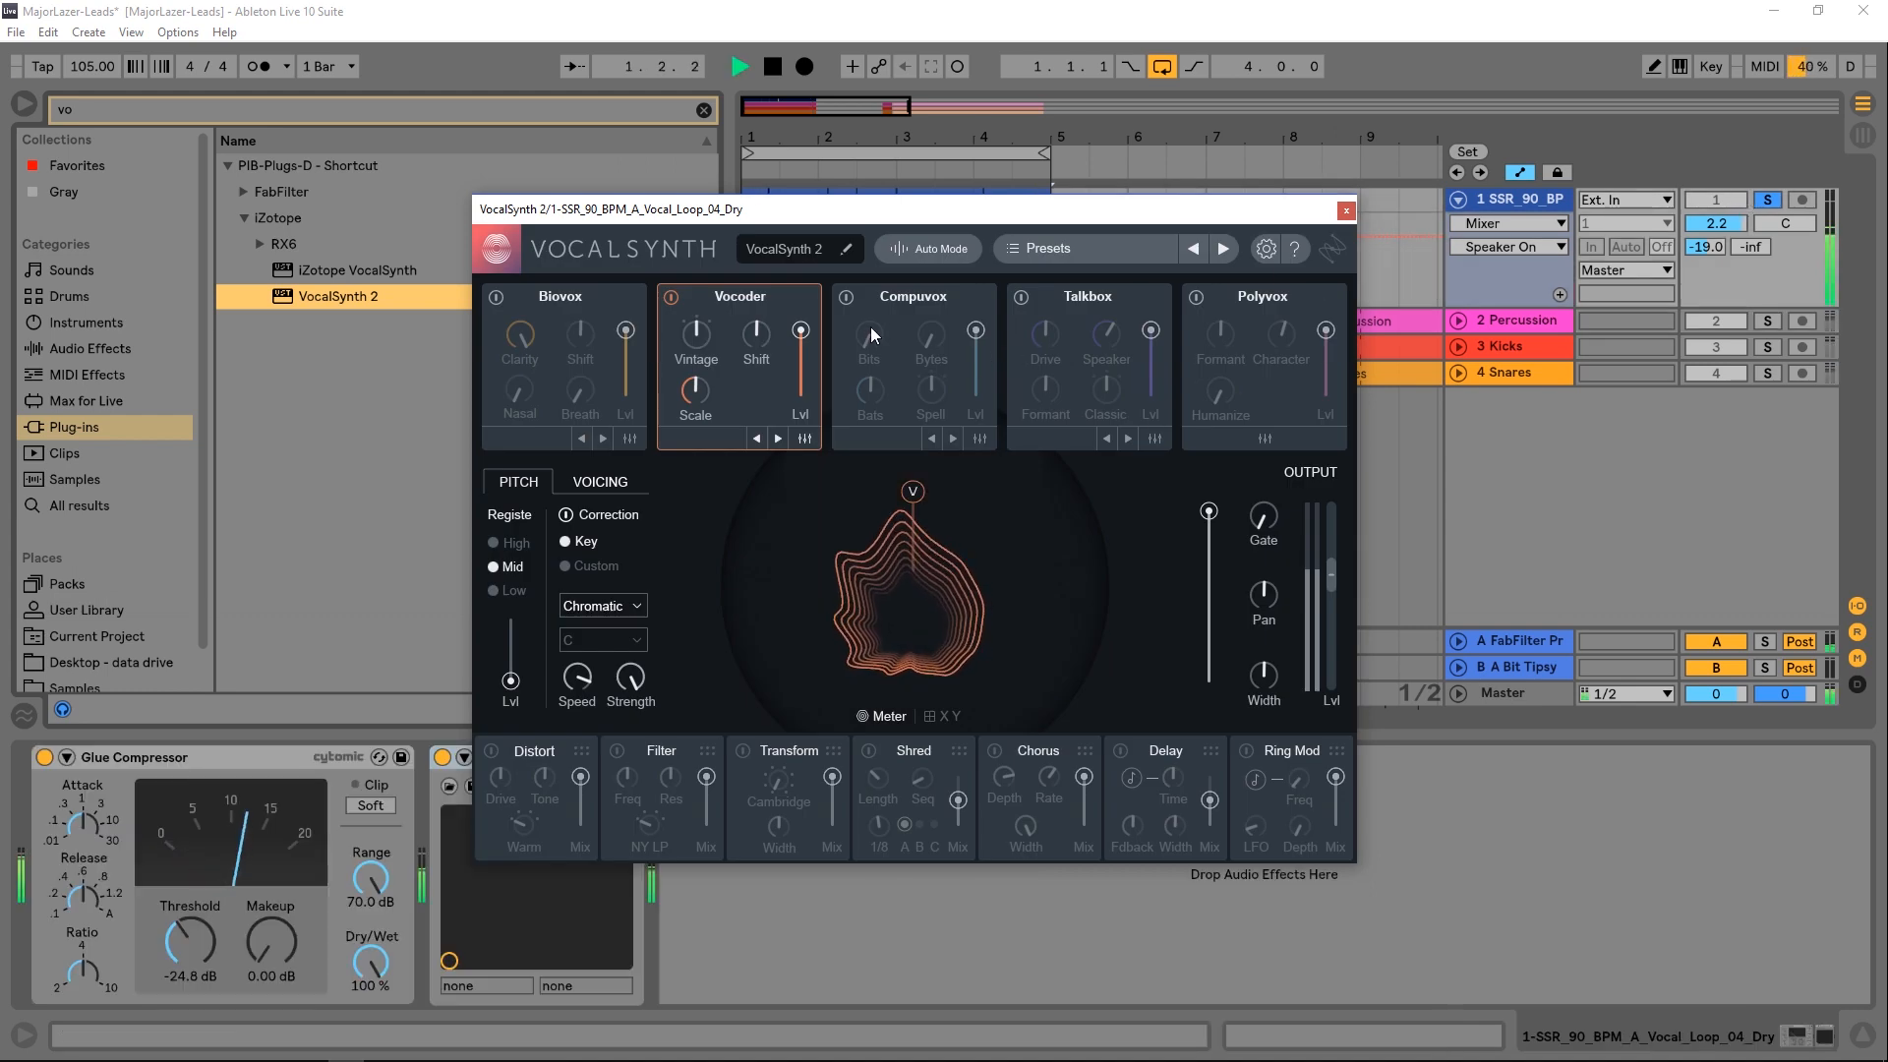
key("space")
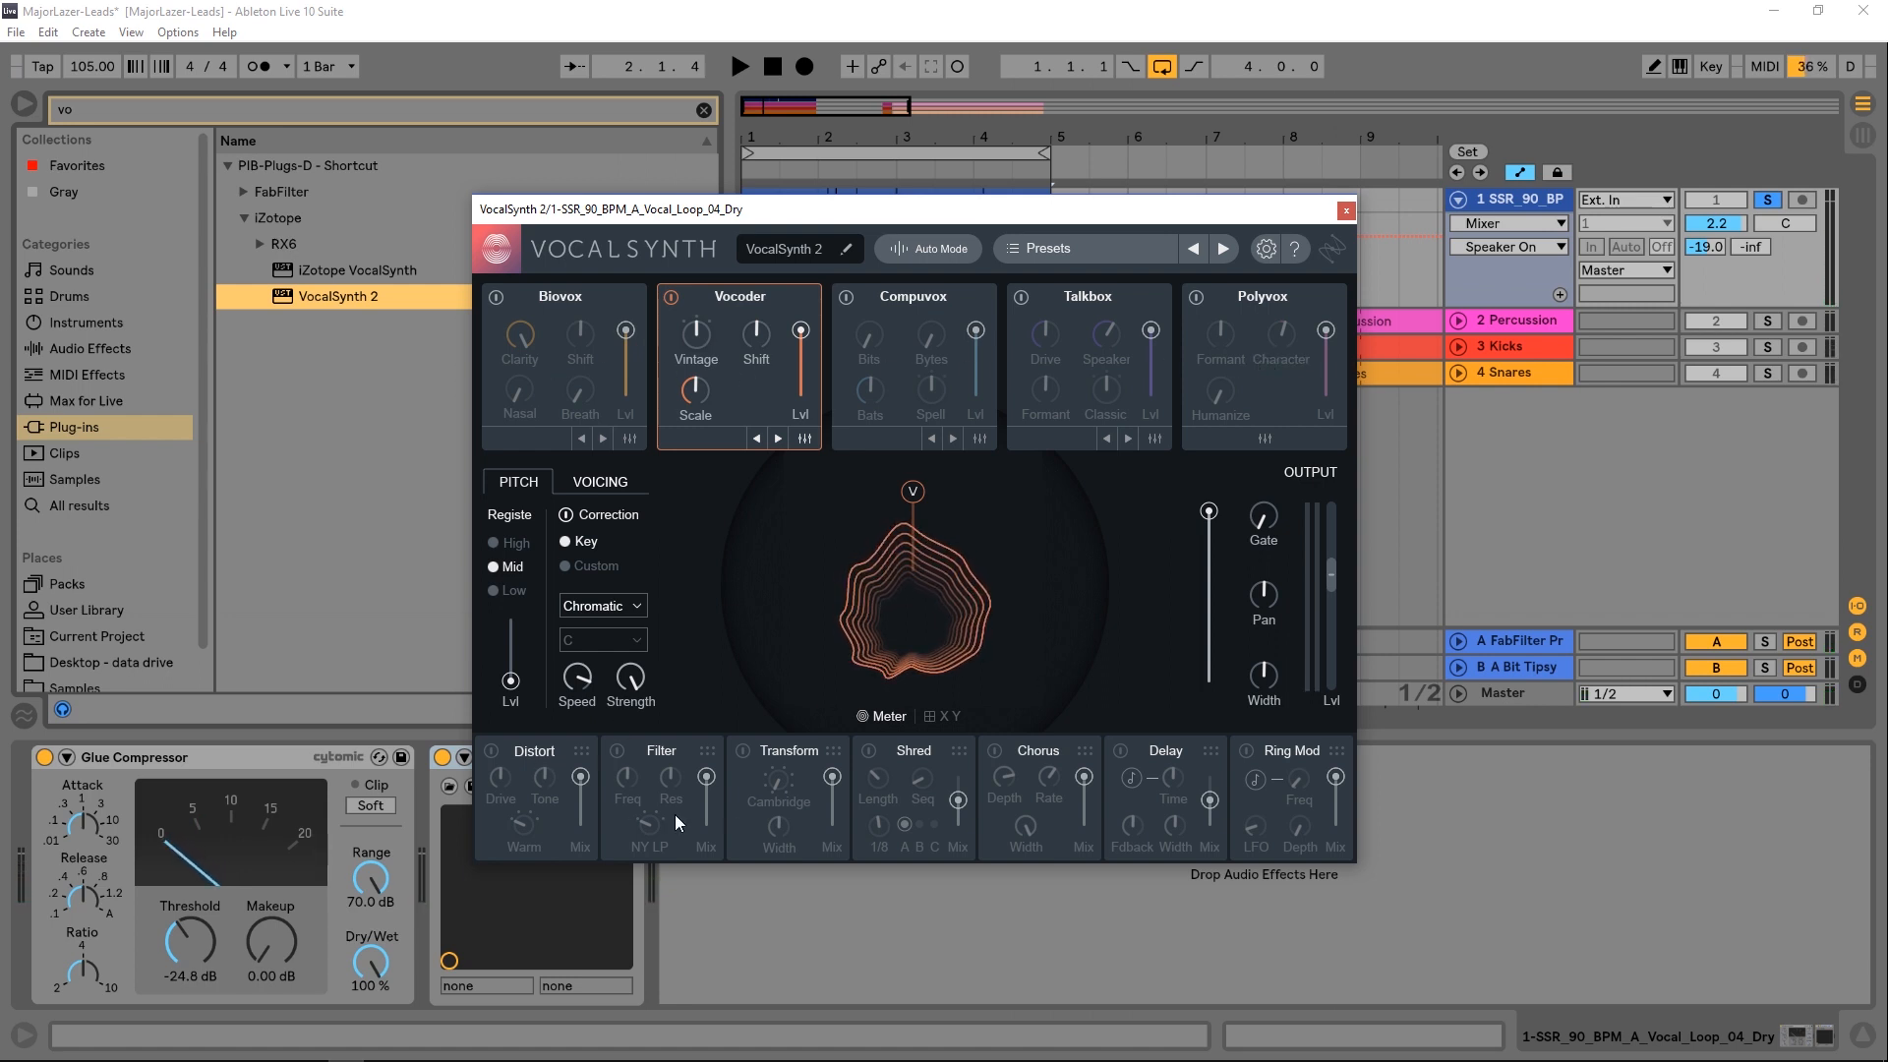
Step: Reorder VocalSynth 2's effects chain so that Chorus sits between Transform and Shred
left_click_drag(1082, 752, 820, 762)
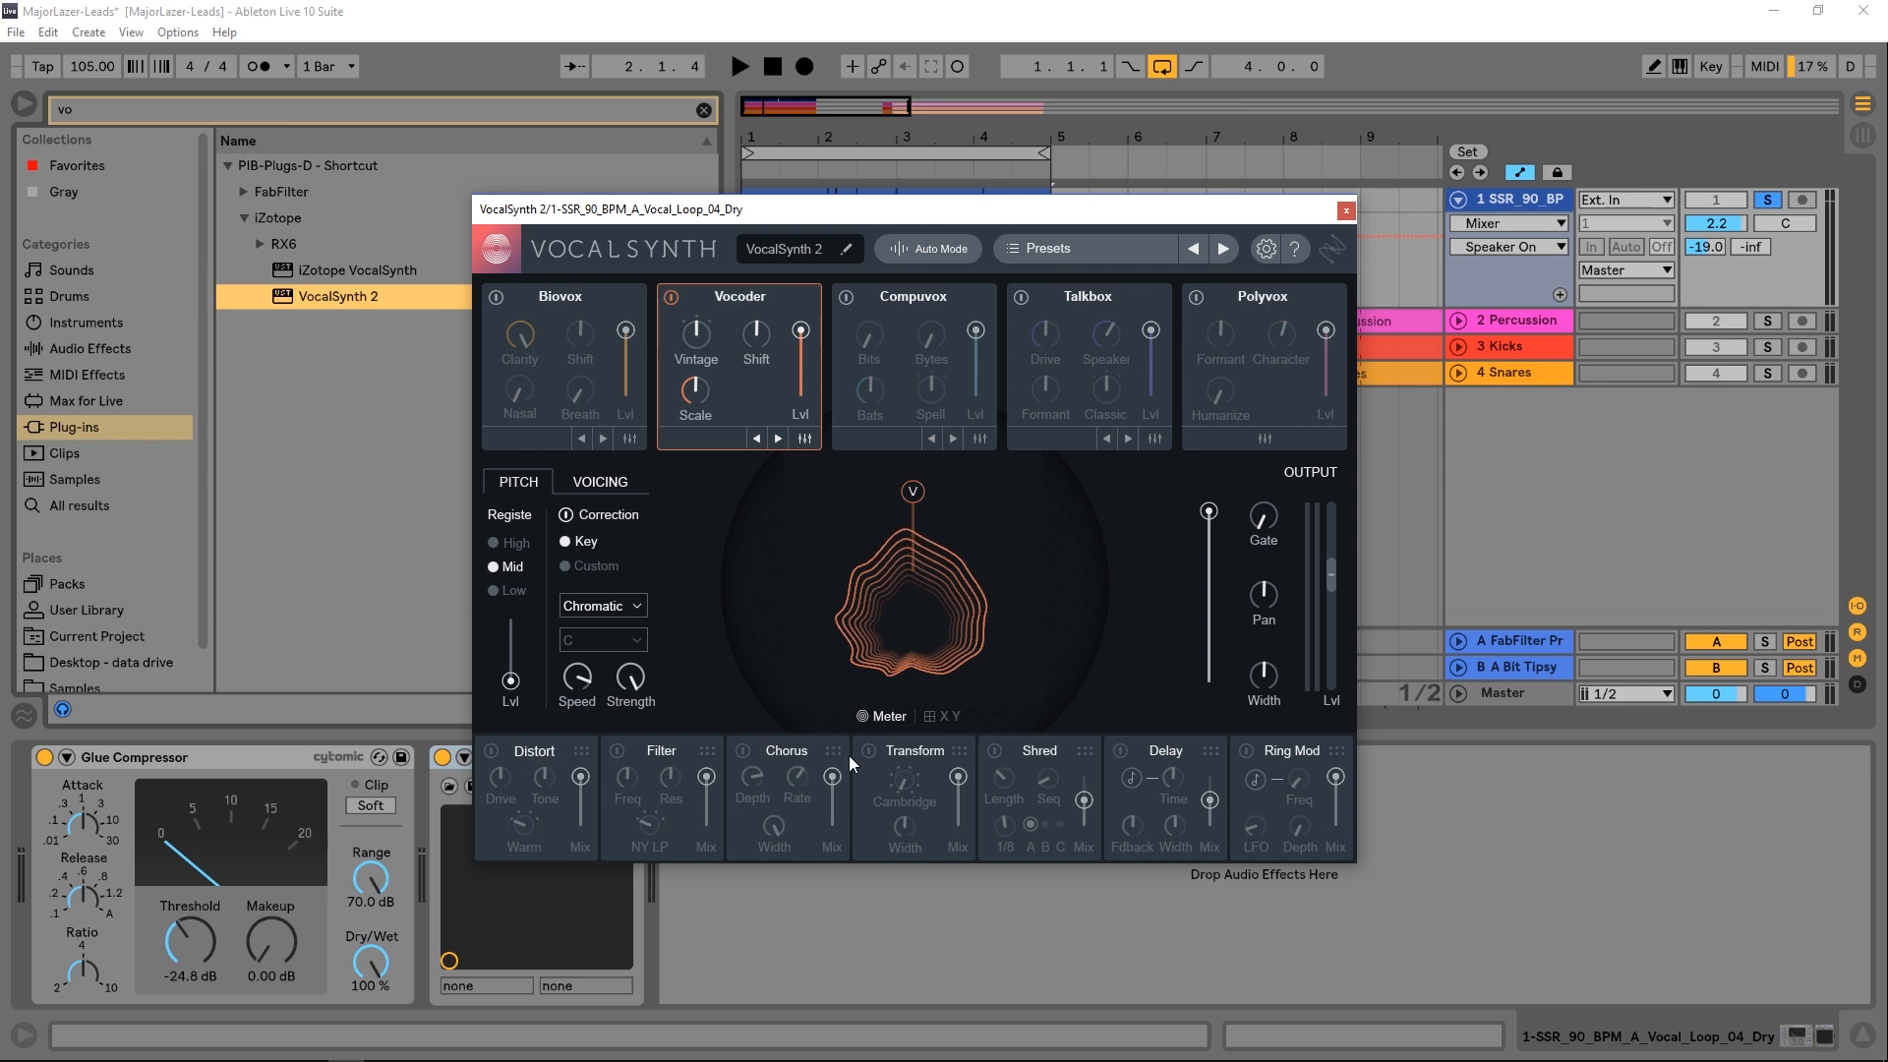
left_click_drag(959, 753, 801, 773)
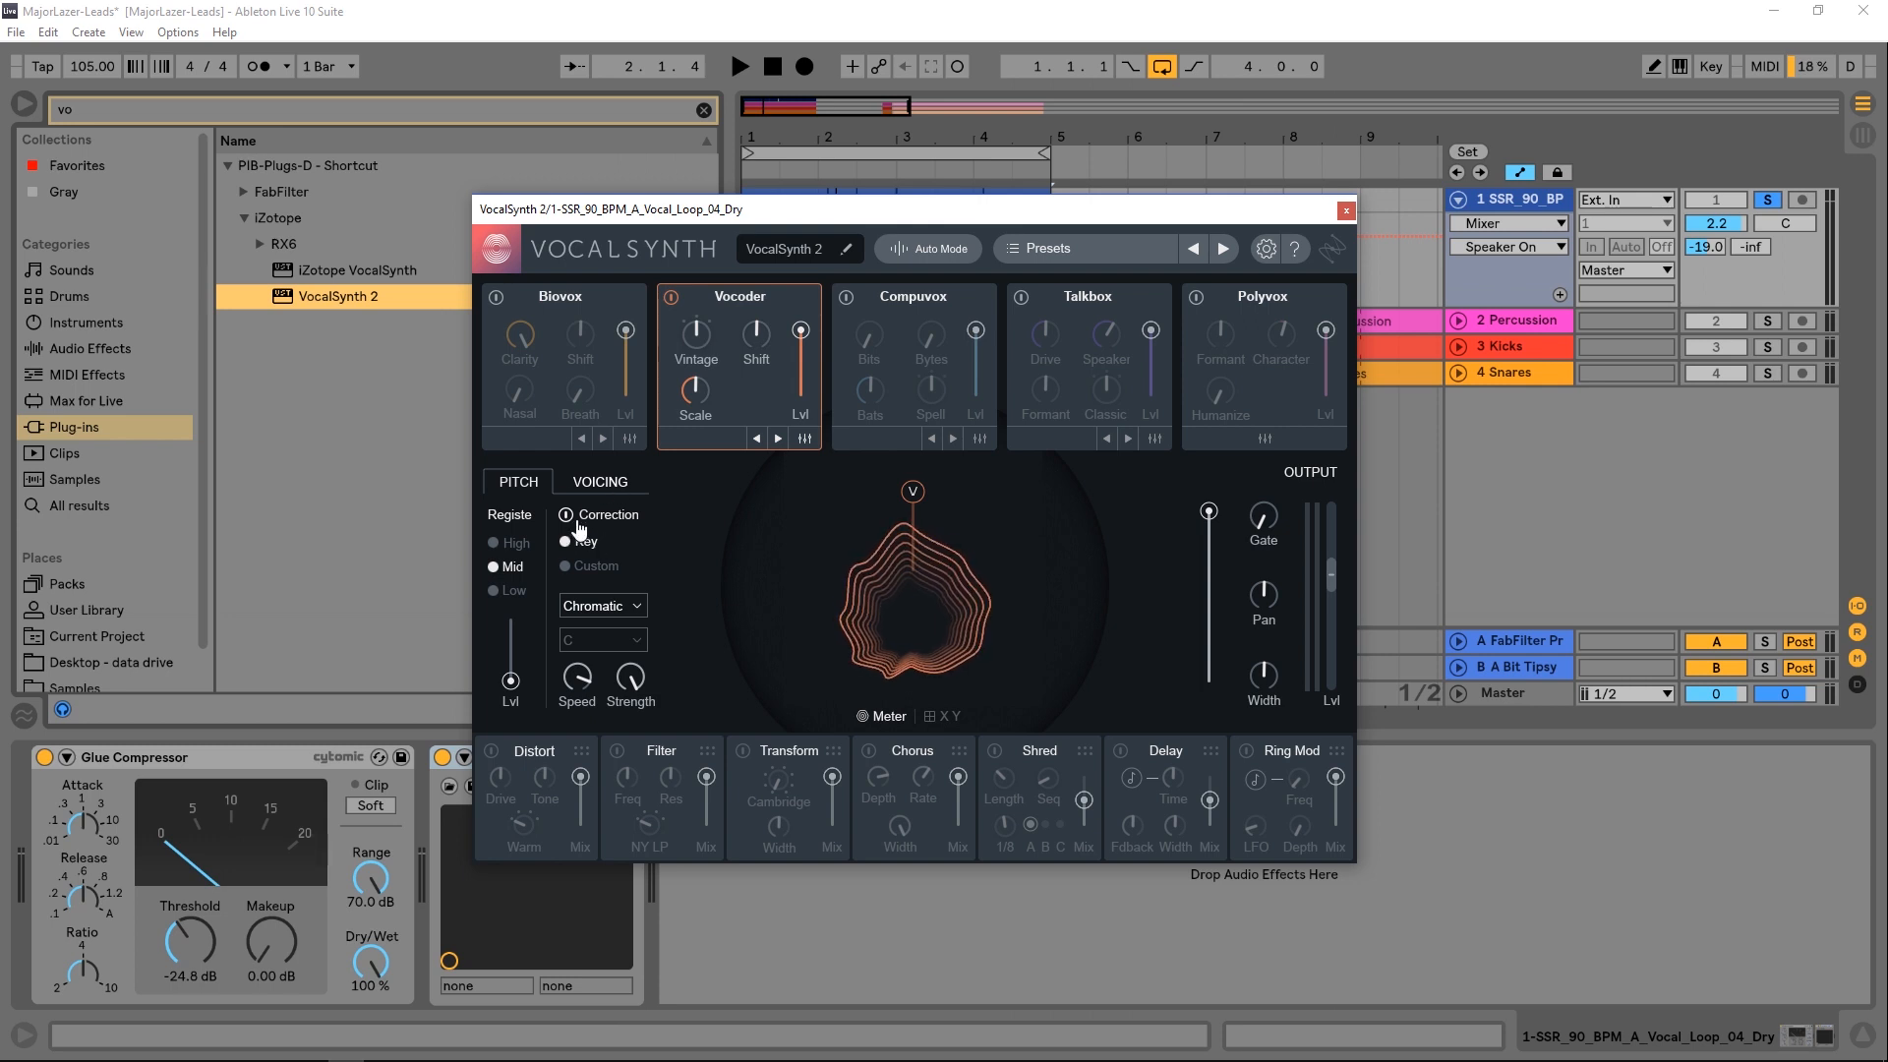
Step: Set VocalSynth 2's pitch correction to D Major, and try the register level at 100 before returning it to its lowest position
left_click(606, 608)
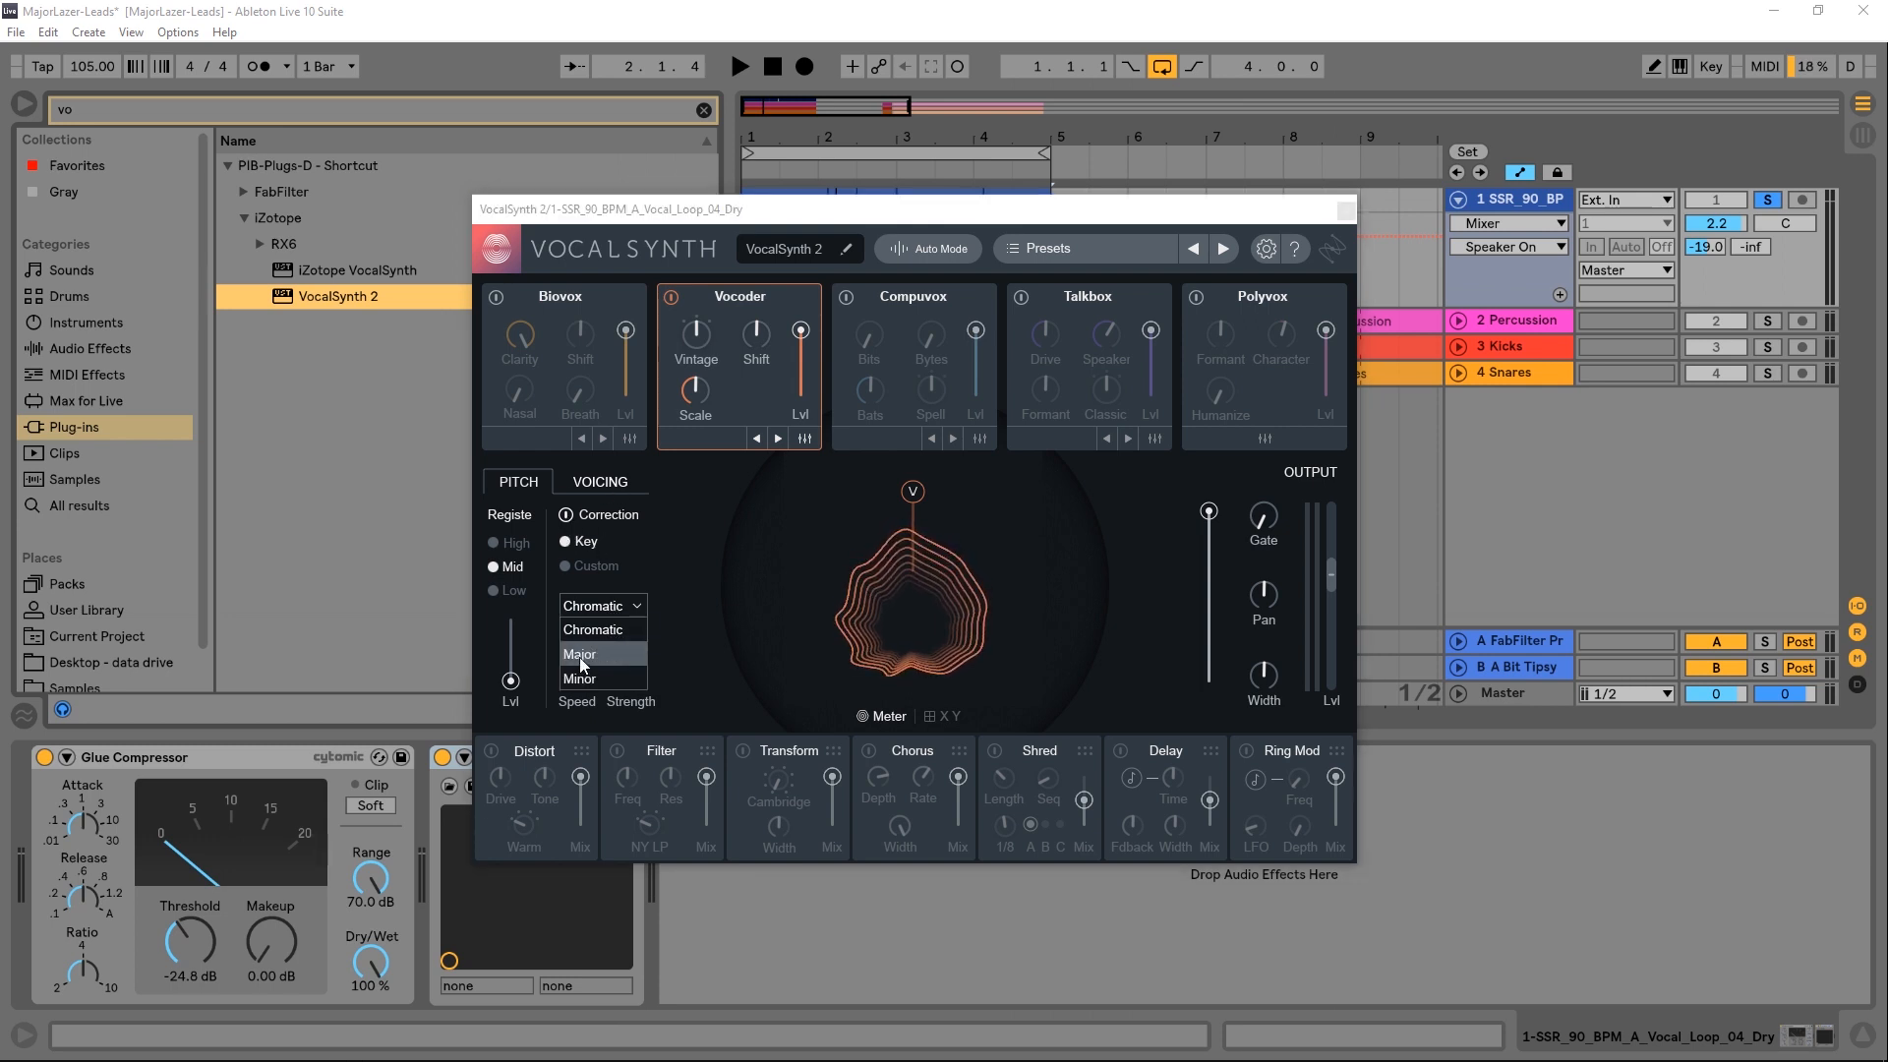
left_click(580, 655)
left_click(590, 647)
left_click(575, 641)
left_click(594, 704)
left_click_drag(511, 681, 511, 620)
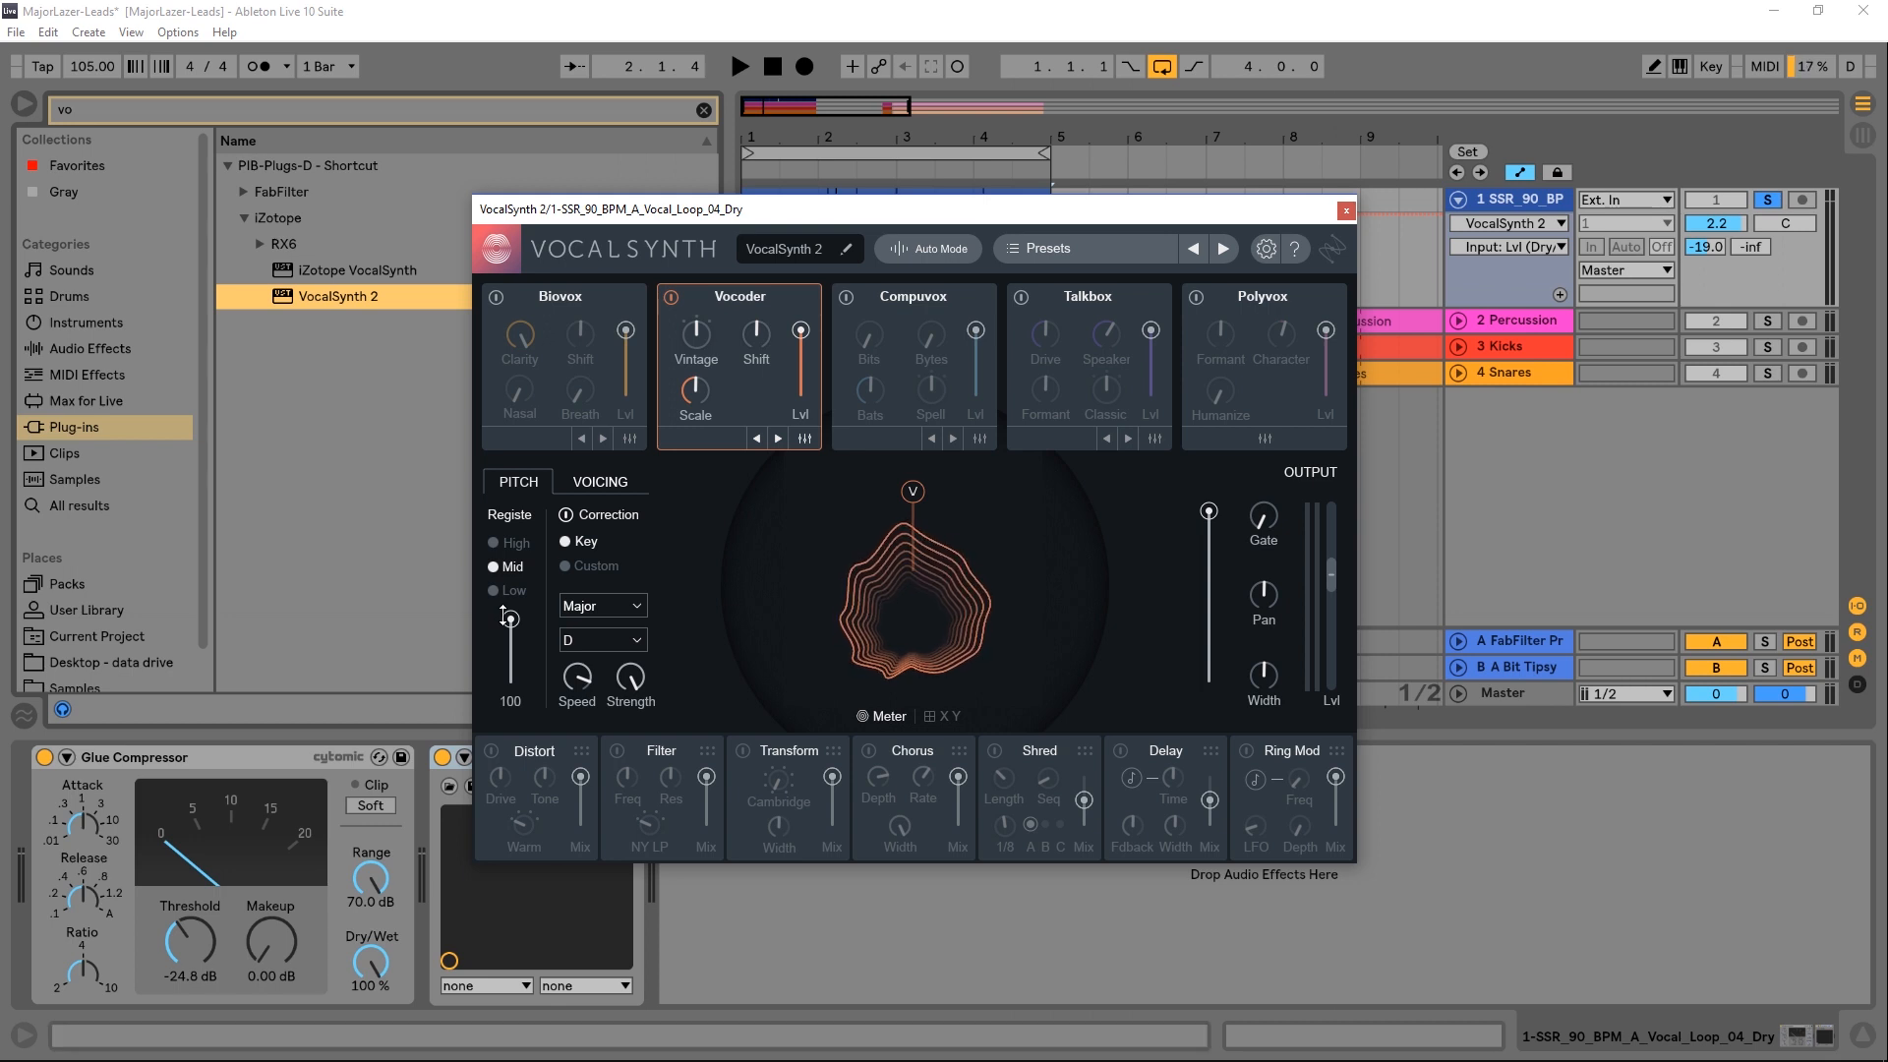
left_click_drag(509, 618, 510, 680)
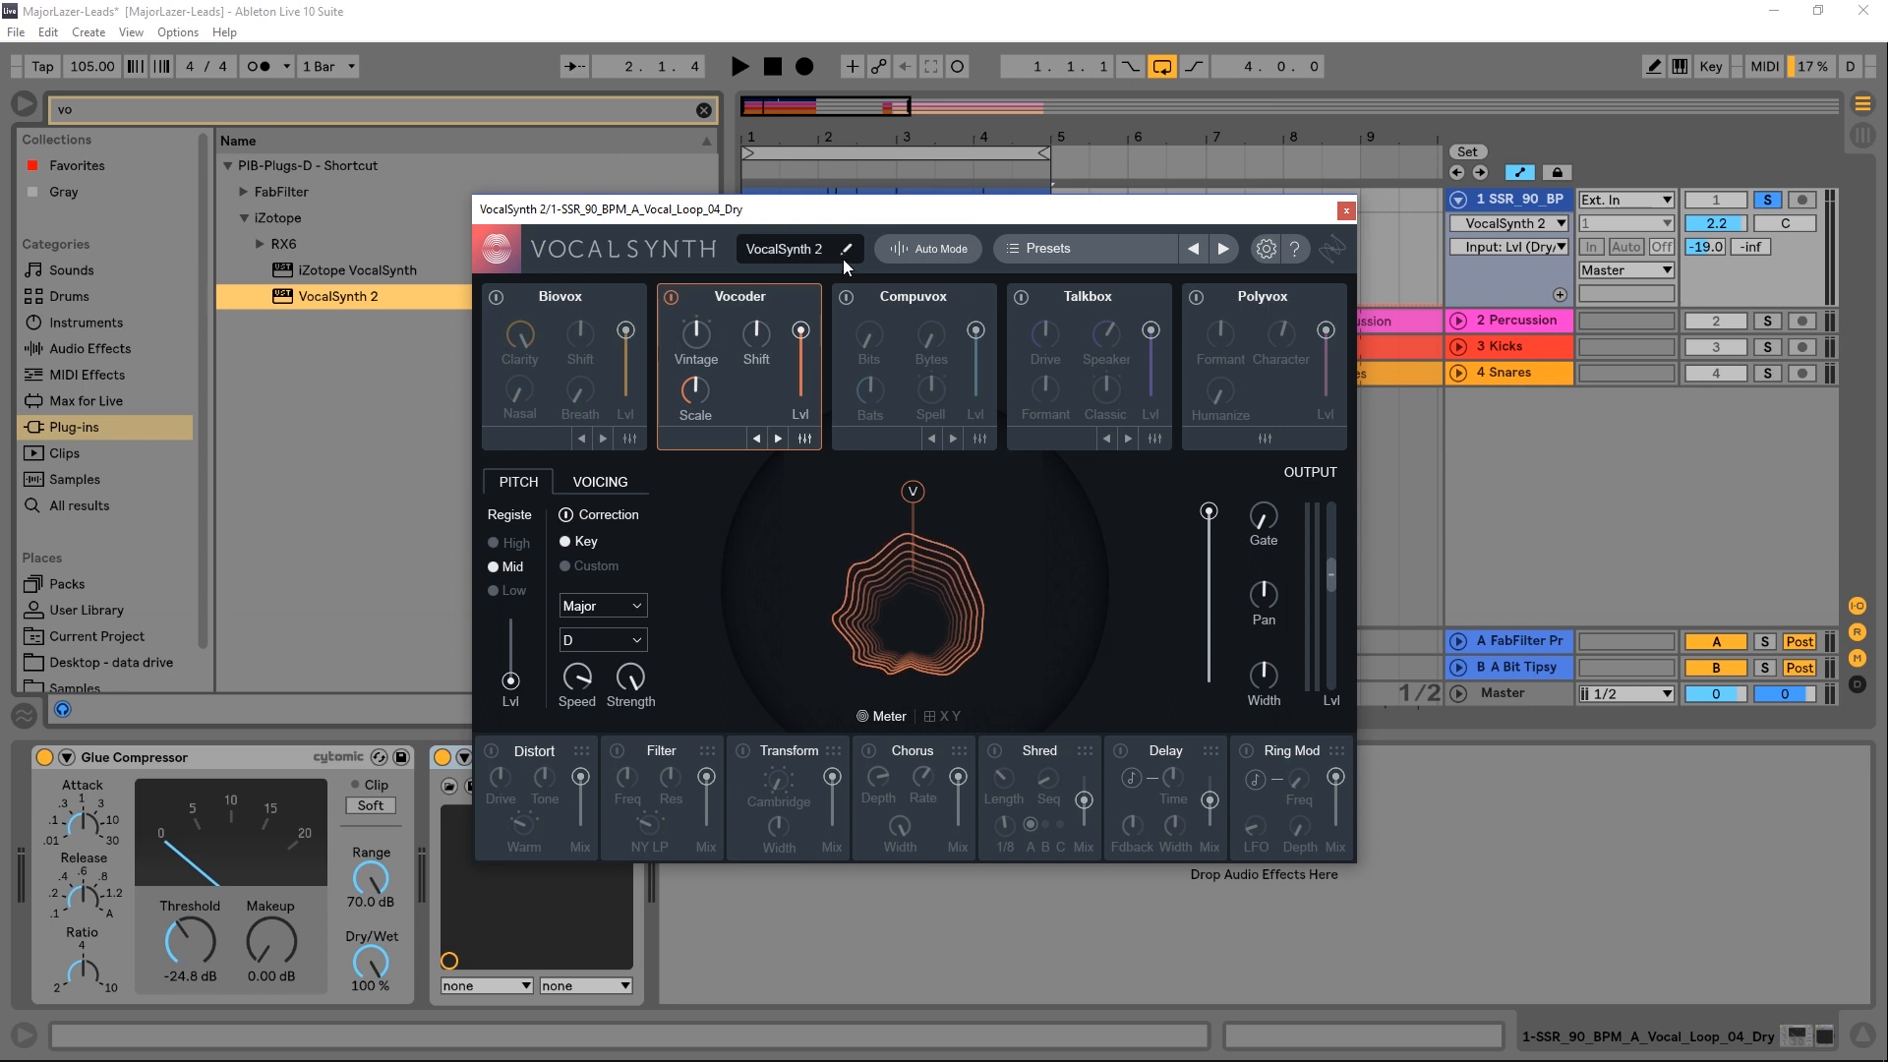
Step: Switch VocalSynth 2 from Auto Mode to MIDI Mode
left_click(927, 249)
left_click(594, 549)
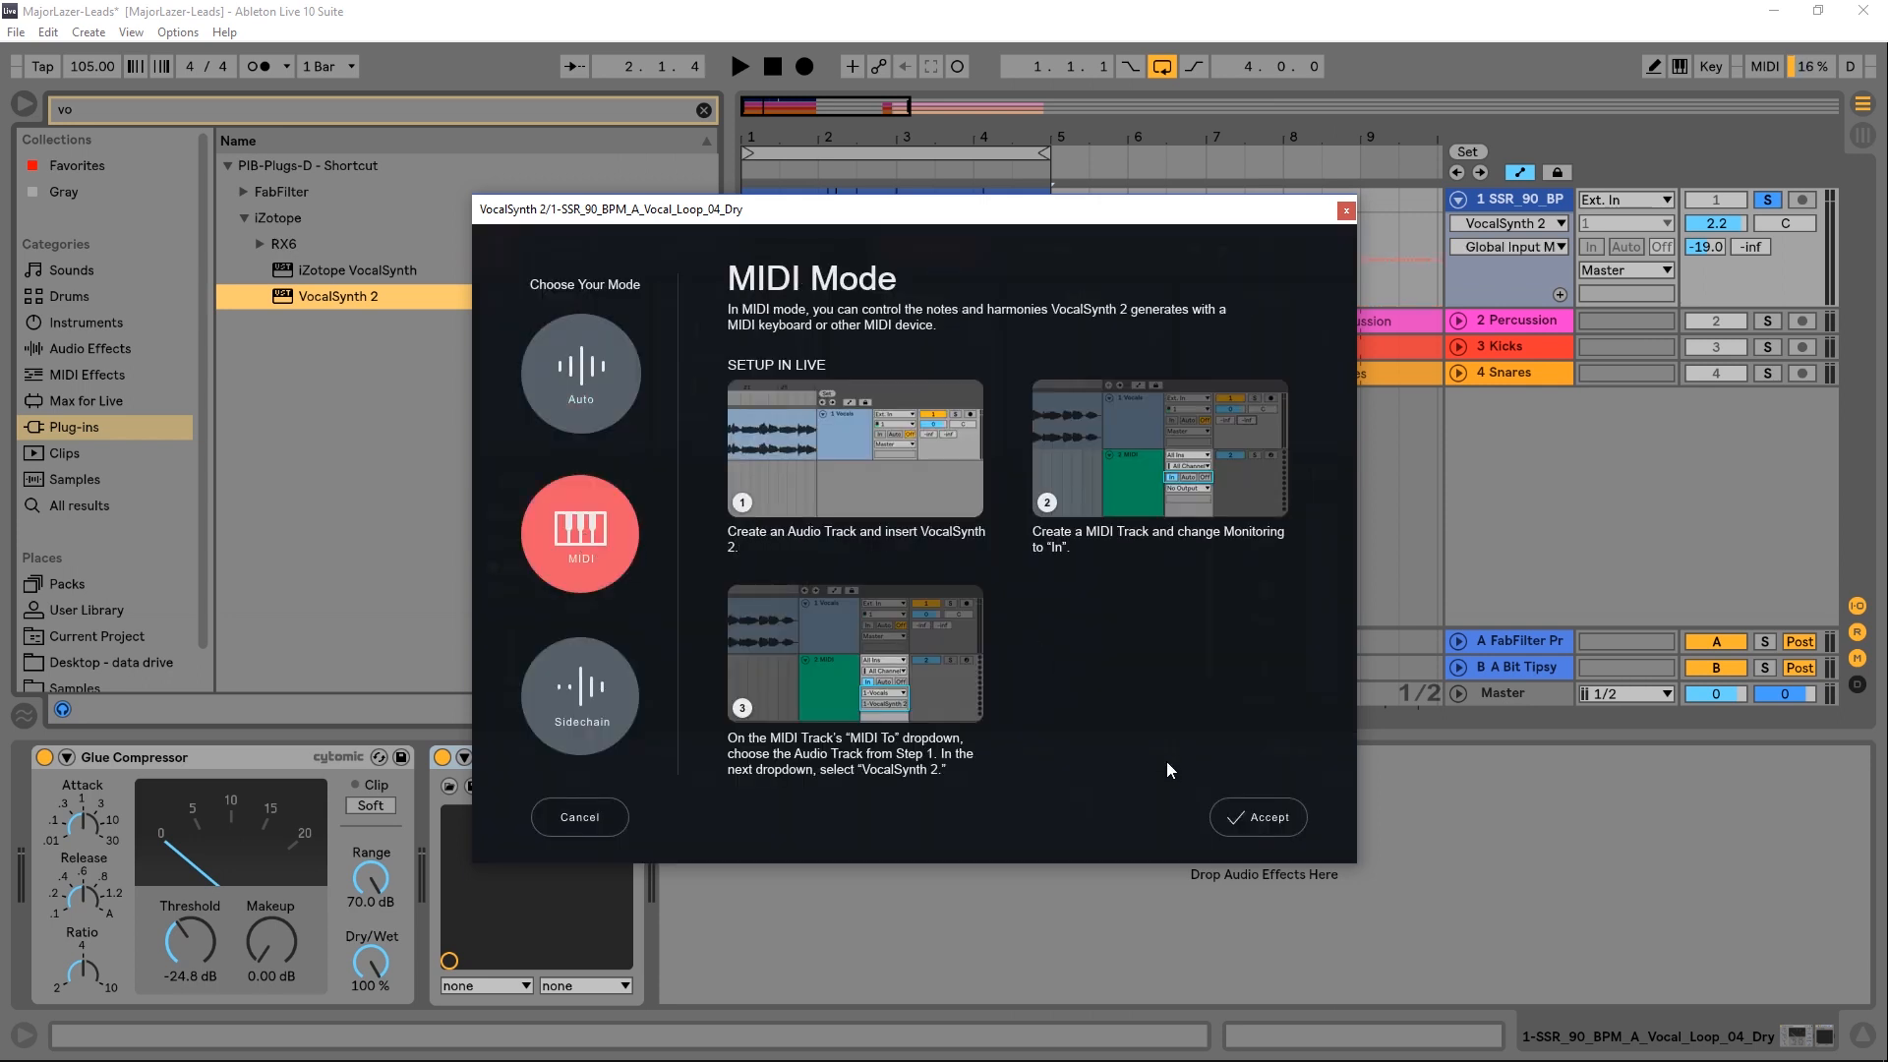
left_click(1256, 820)
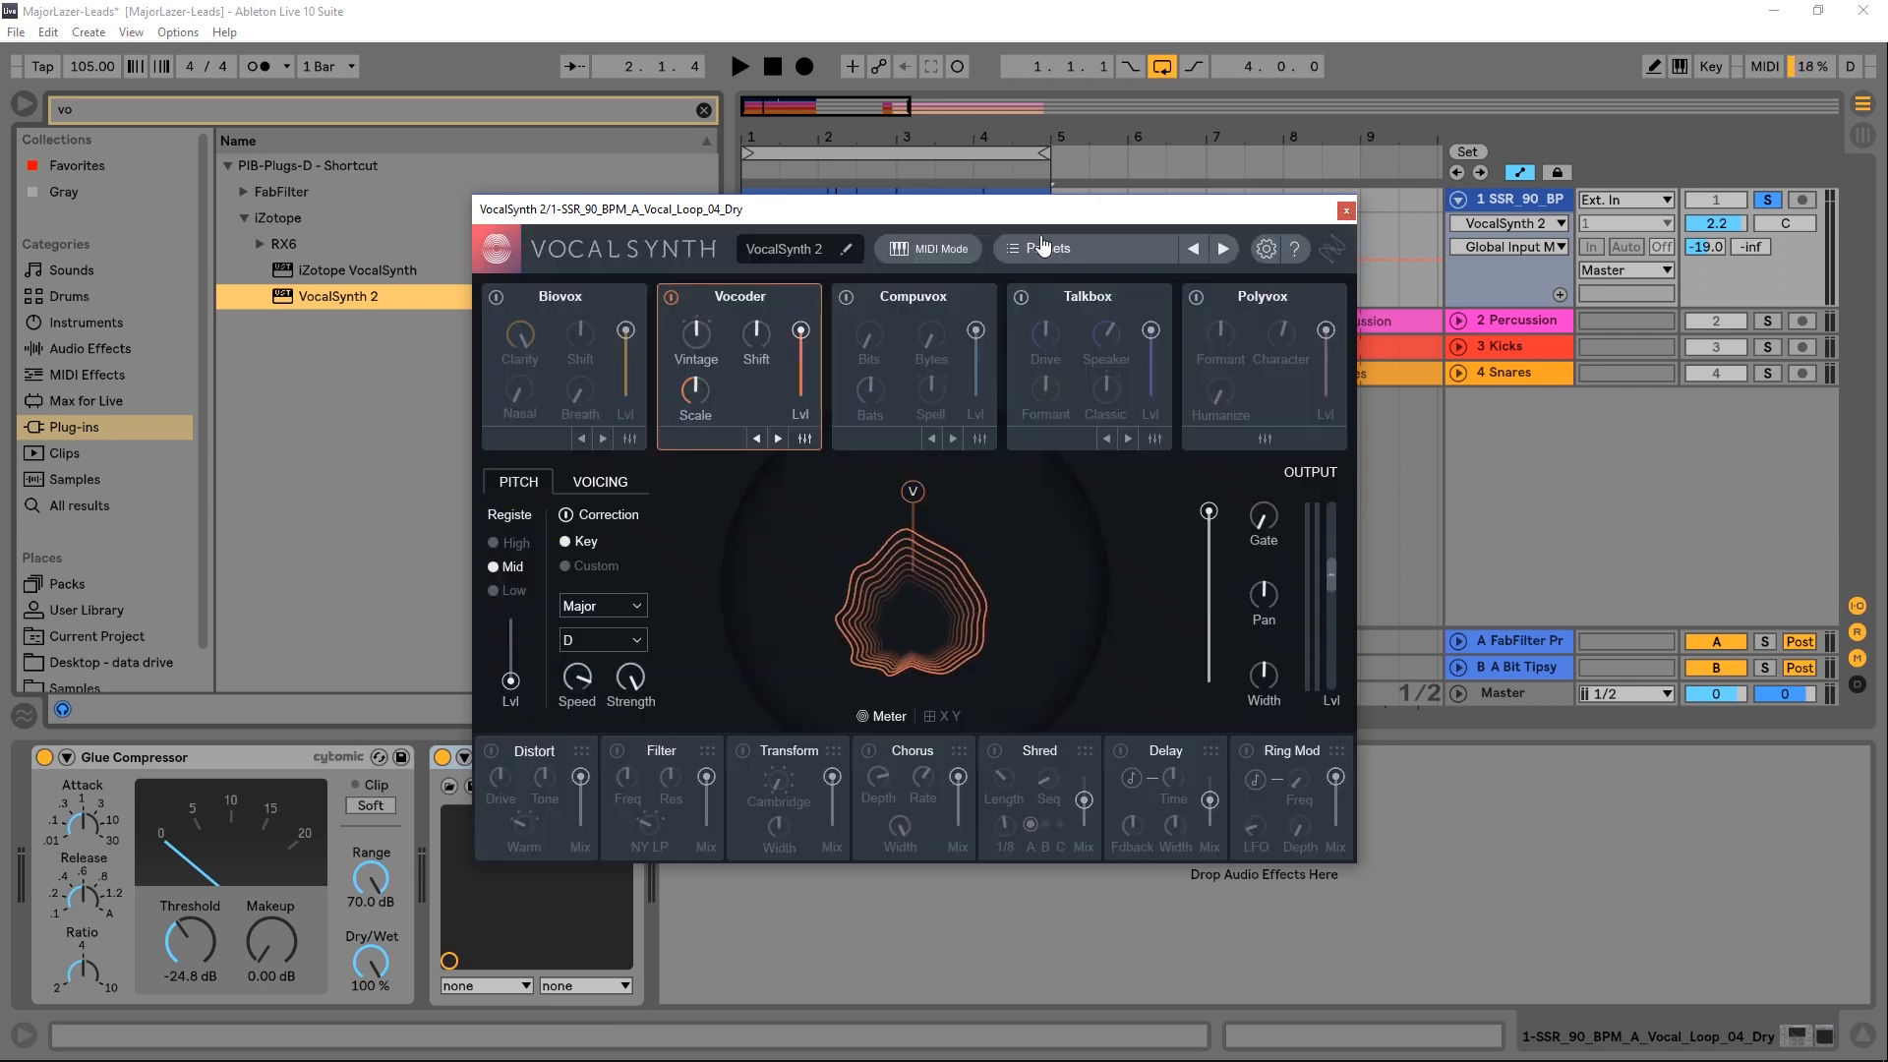
Step: Close the VocalSynth 2 window and insert a new MIDI track directly below the vocal track
left_click(1346, 210)
left_click(1510, 200)
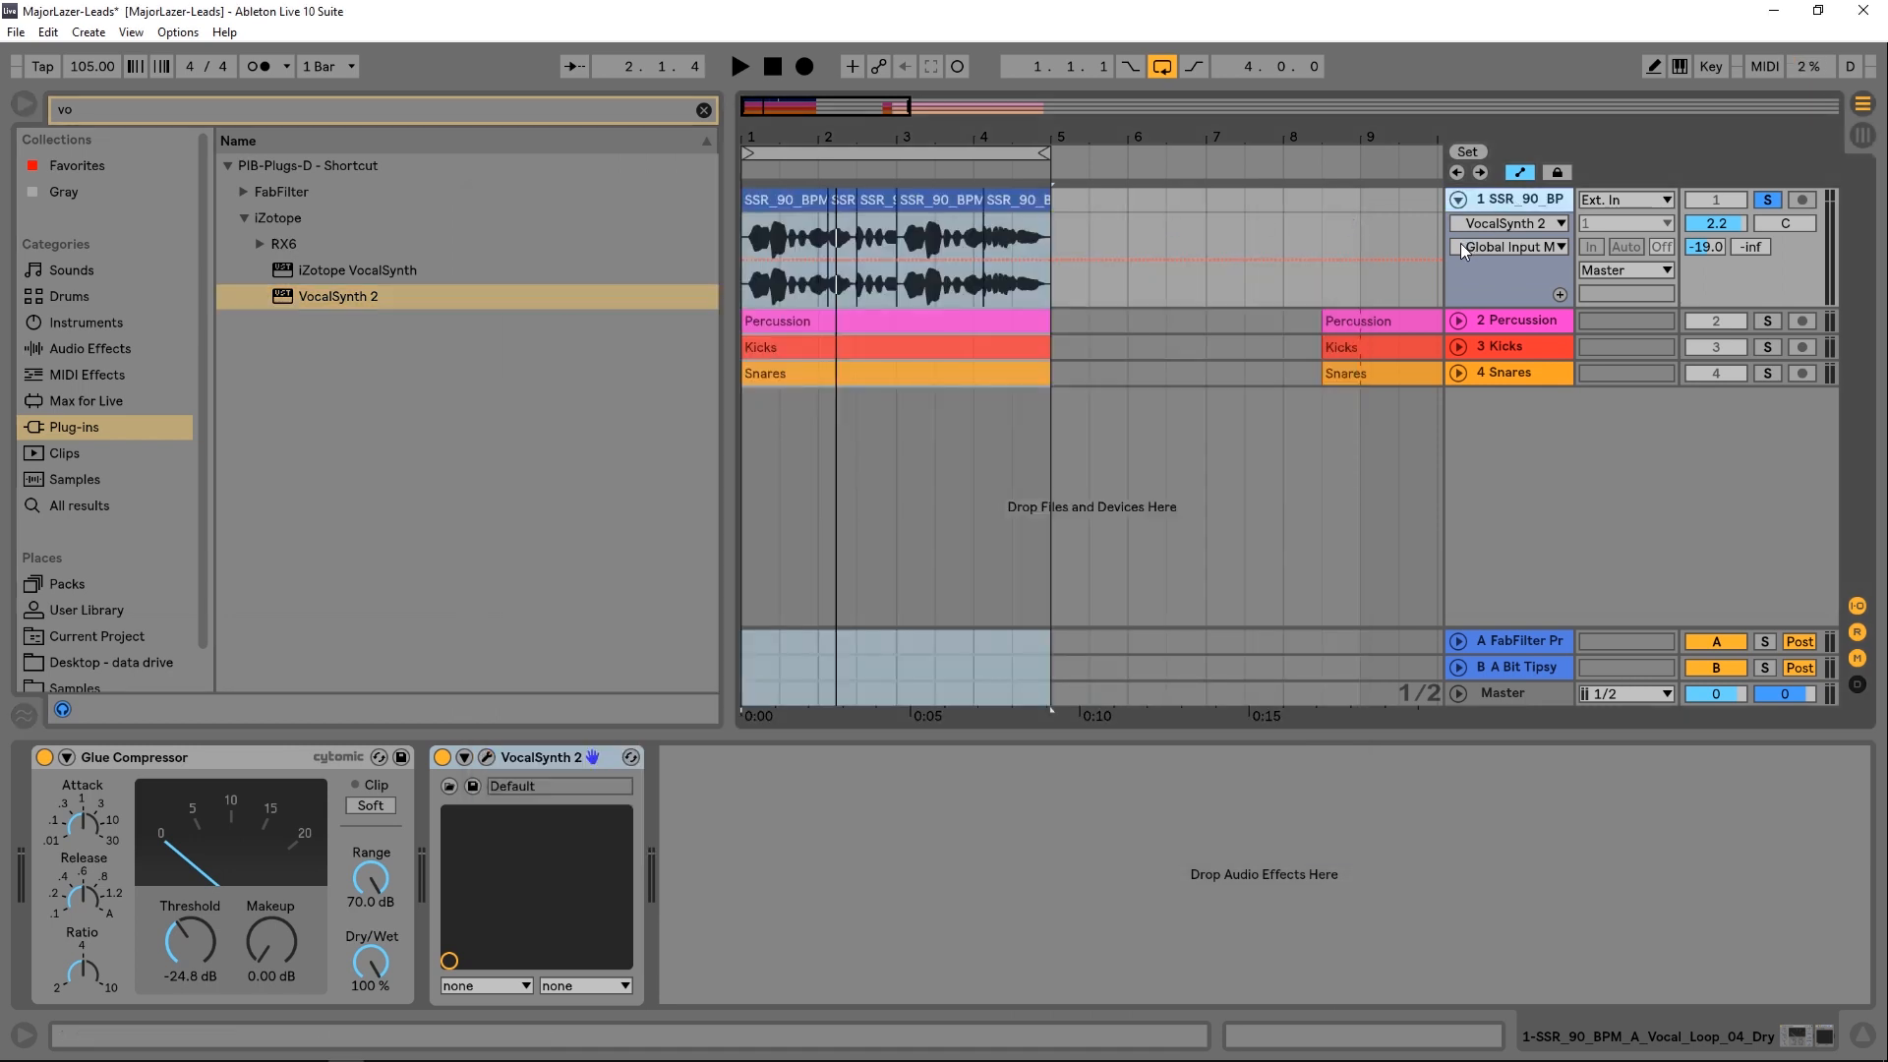
key("ctrl+shift+t")
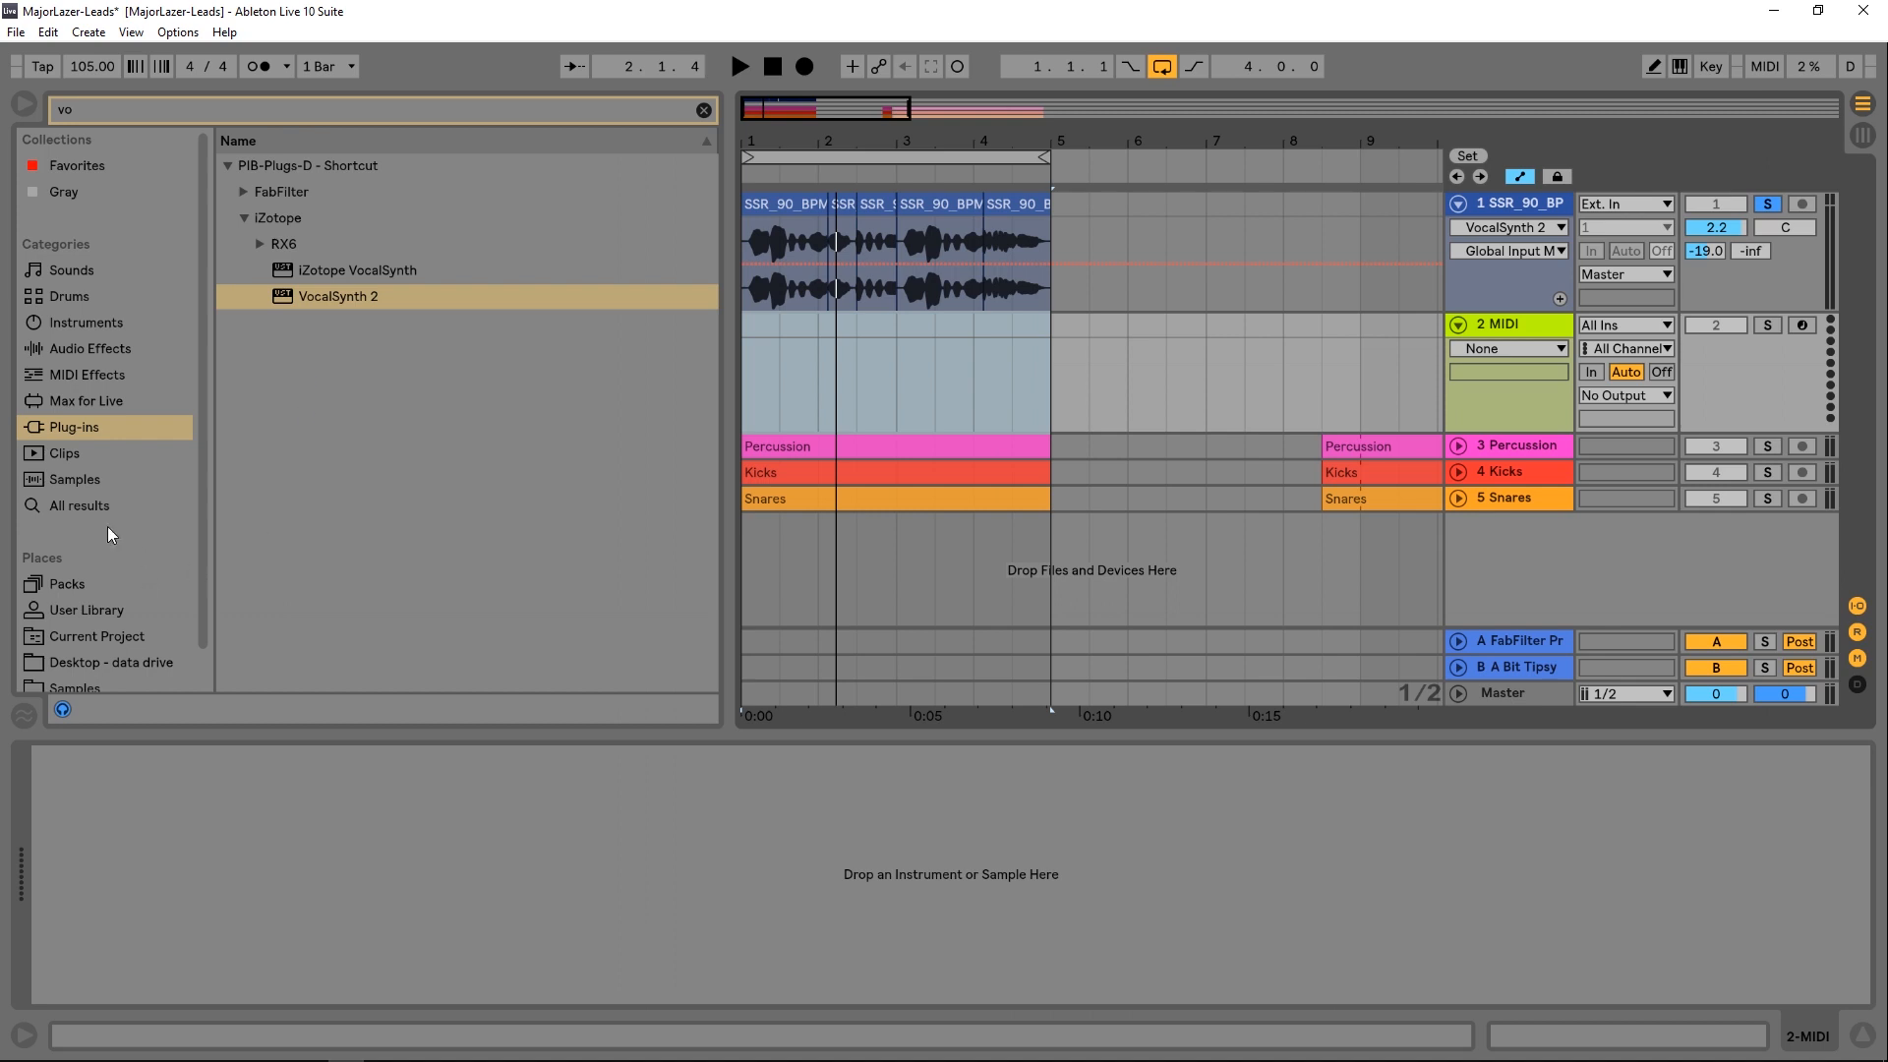
Step: Reveal the percussion clip's sample in the browser and place Main_Lead.mid from Kit_05's _(MIDIs)_Files folder at bar 1 of the MIDI track
scroll(98, 635, "down", 1)
left_click(82, 647)
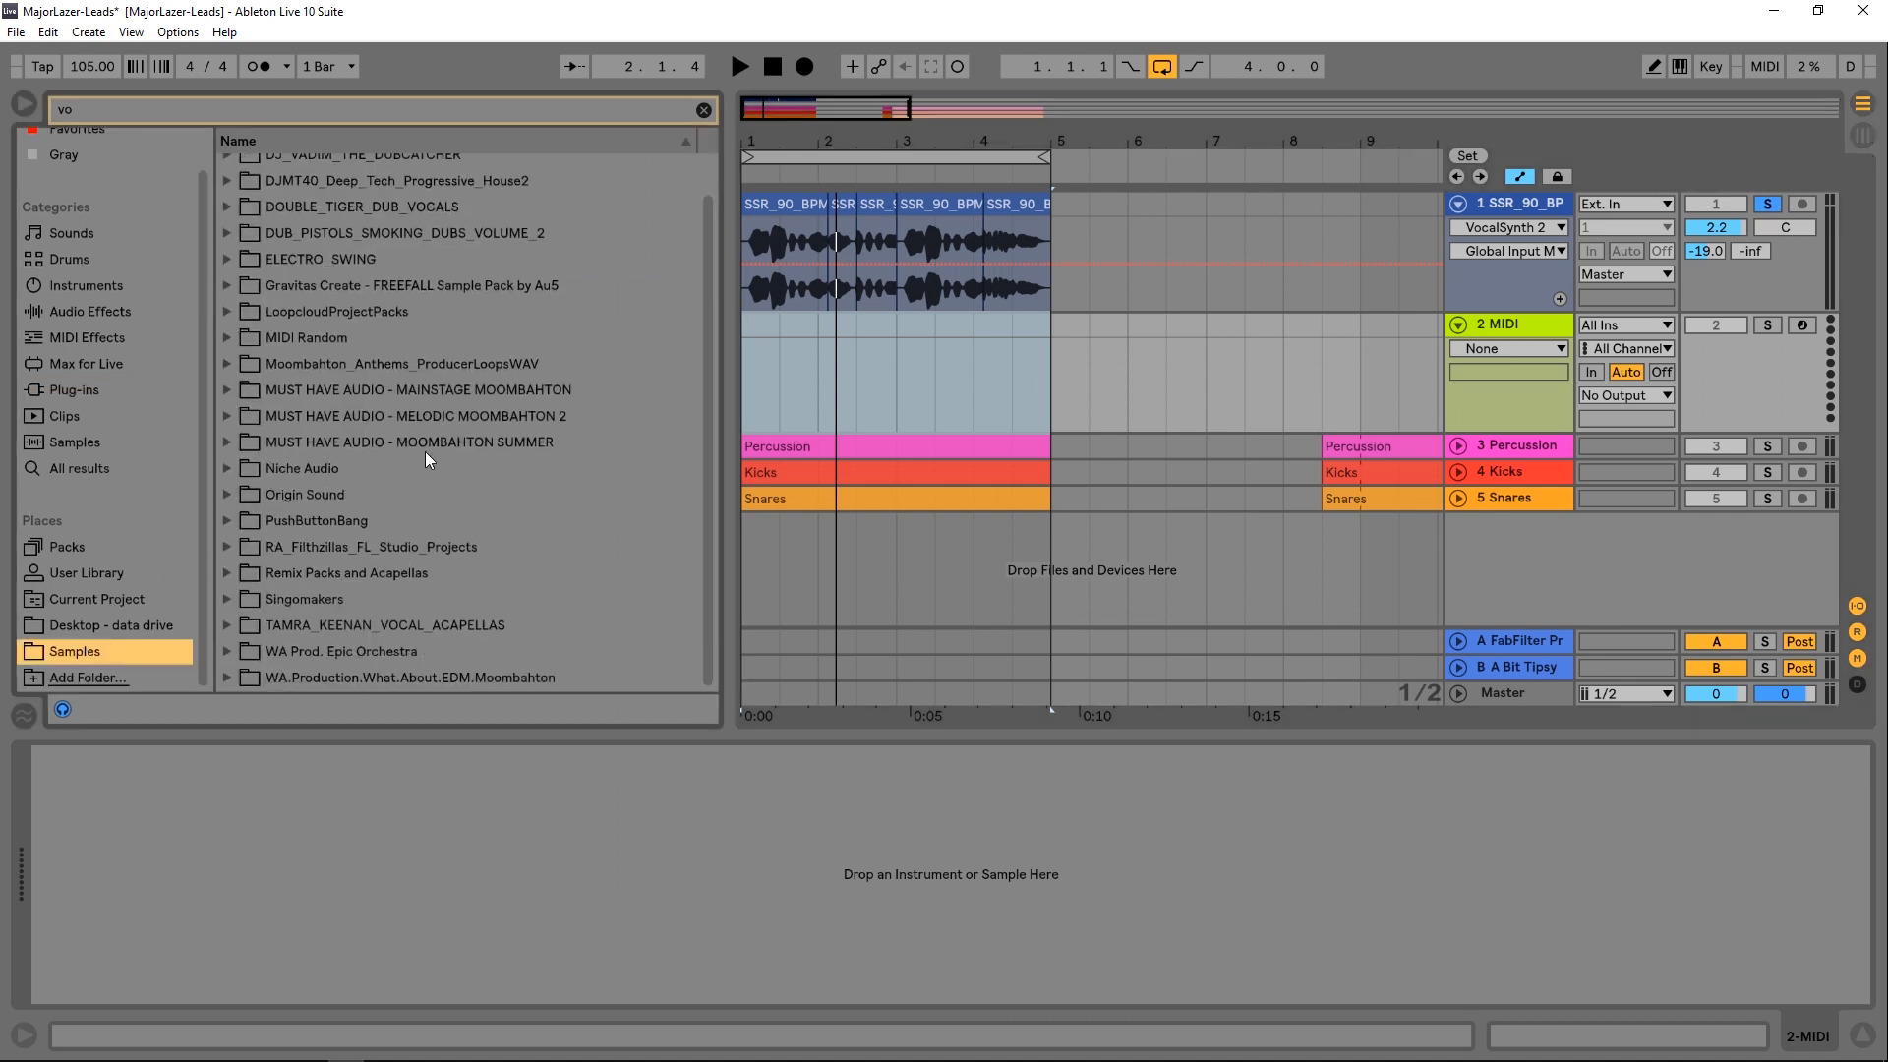
right_click(820, 446)
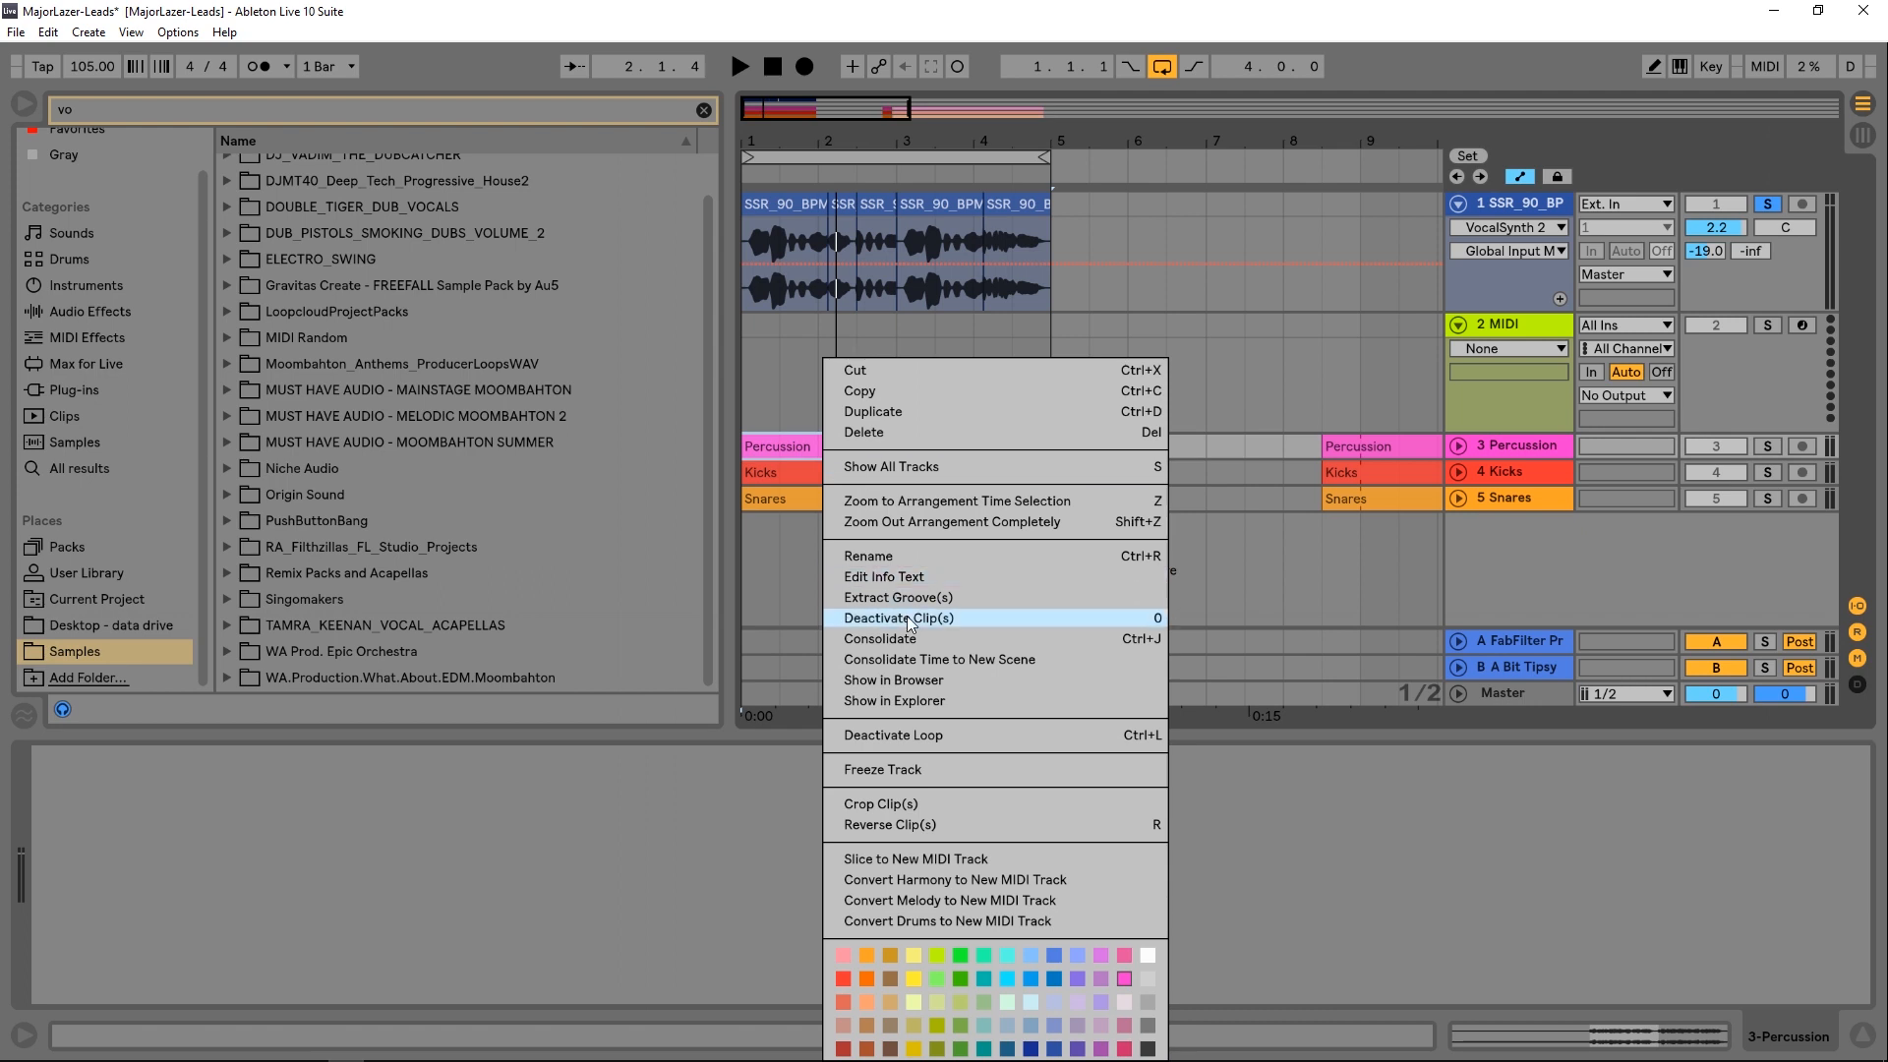
left_click(936, 678)
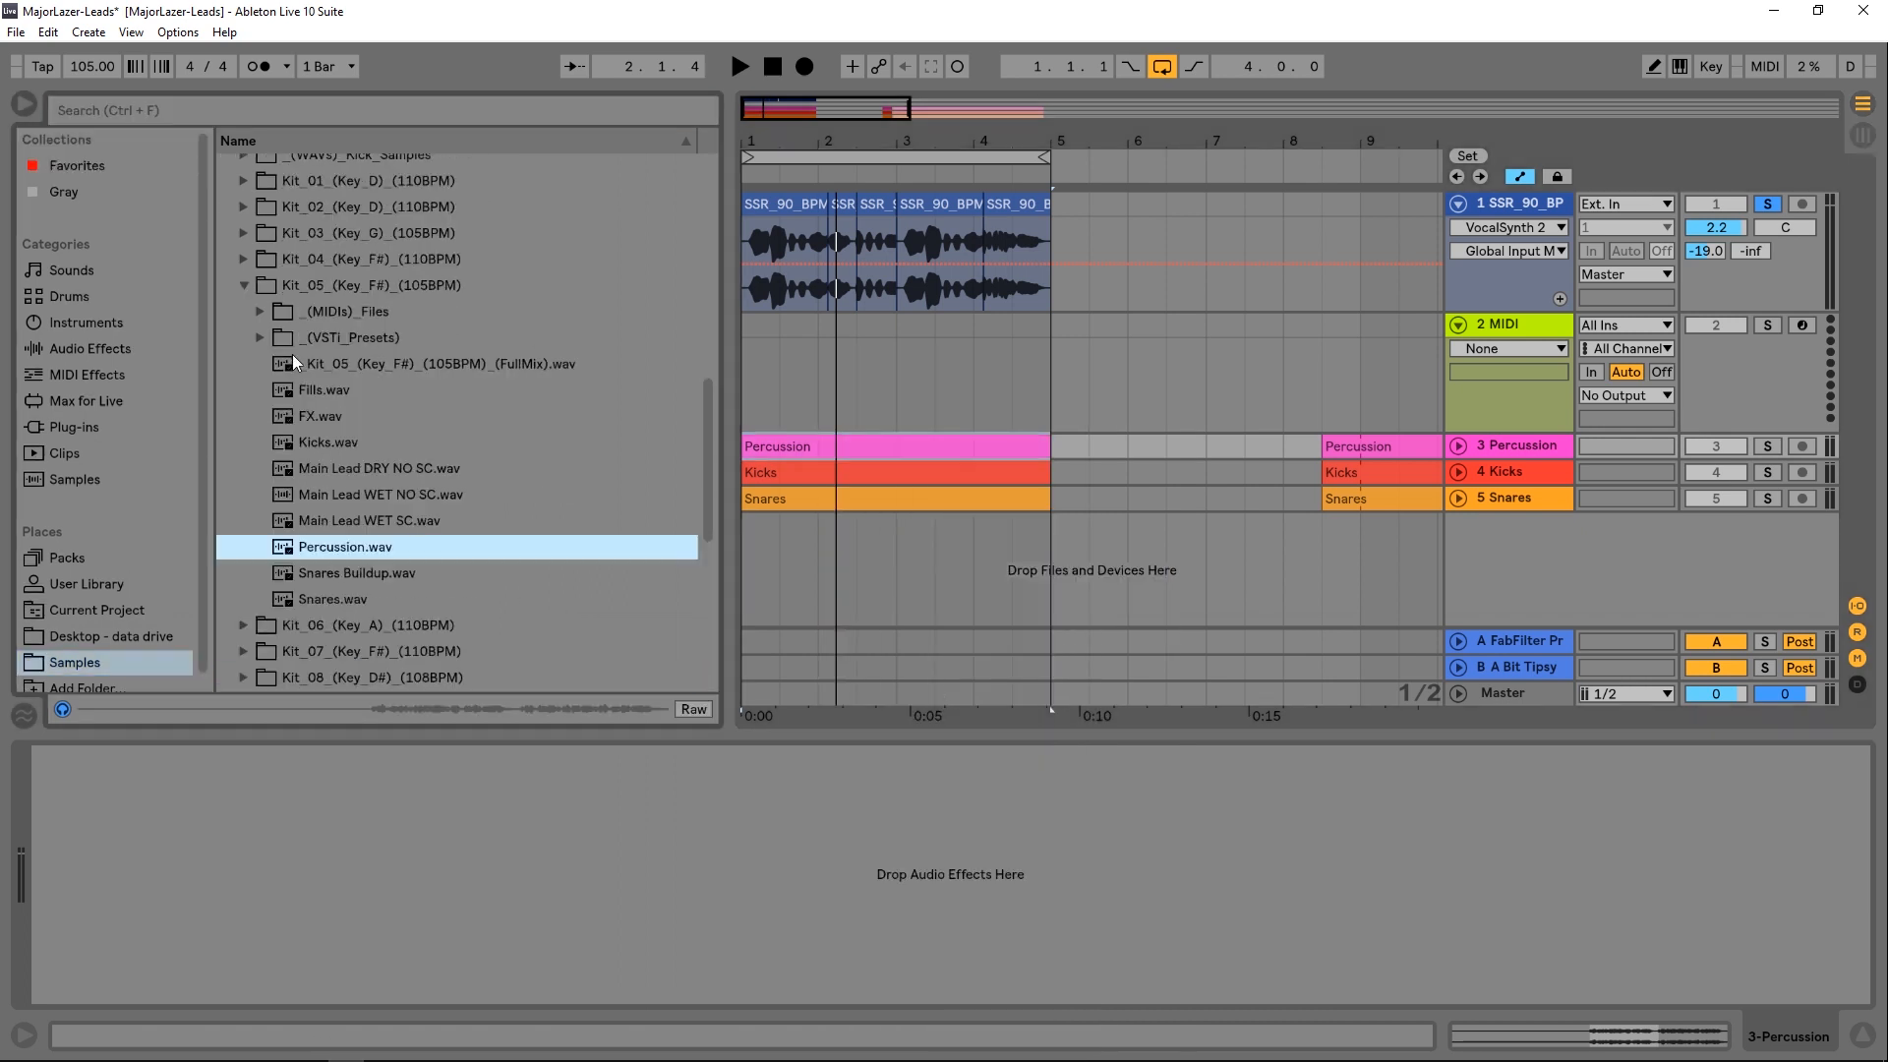
left_click(261, 312)
left_click_drag(373, 338, 754, 359)
Step: Open the Main_Lead clip and move its start marker to bar 9, checking it with a short playback
double_click(887, 325)
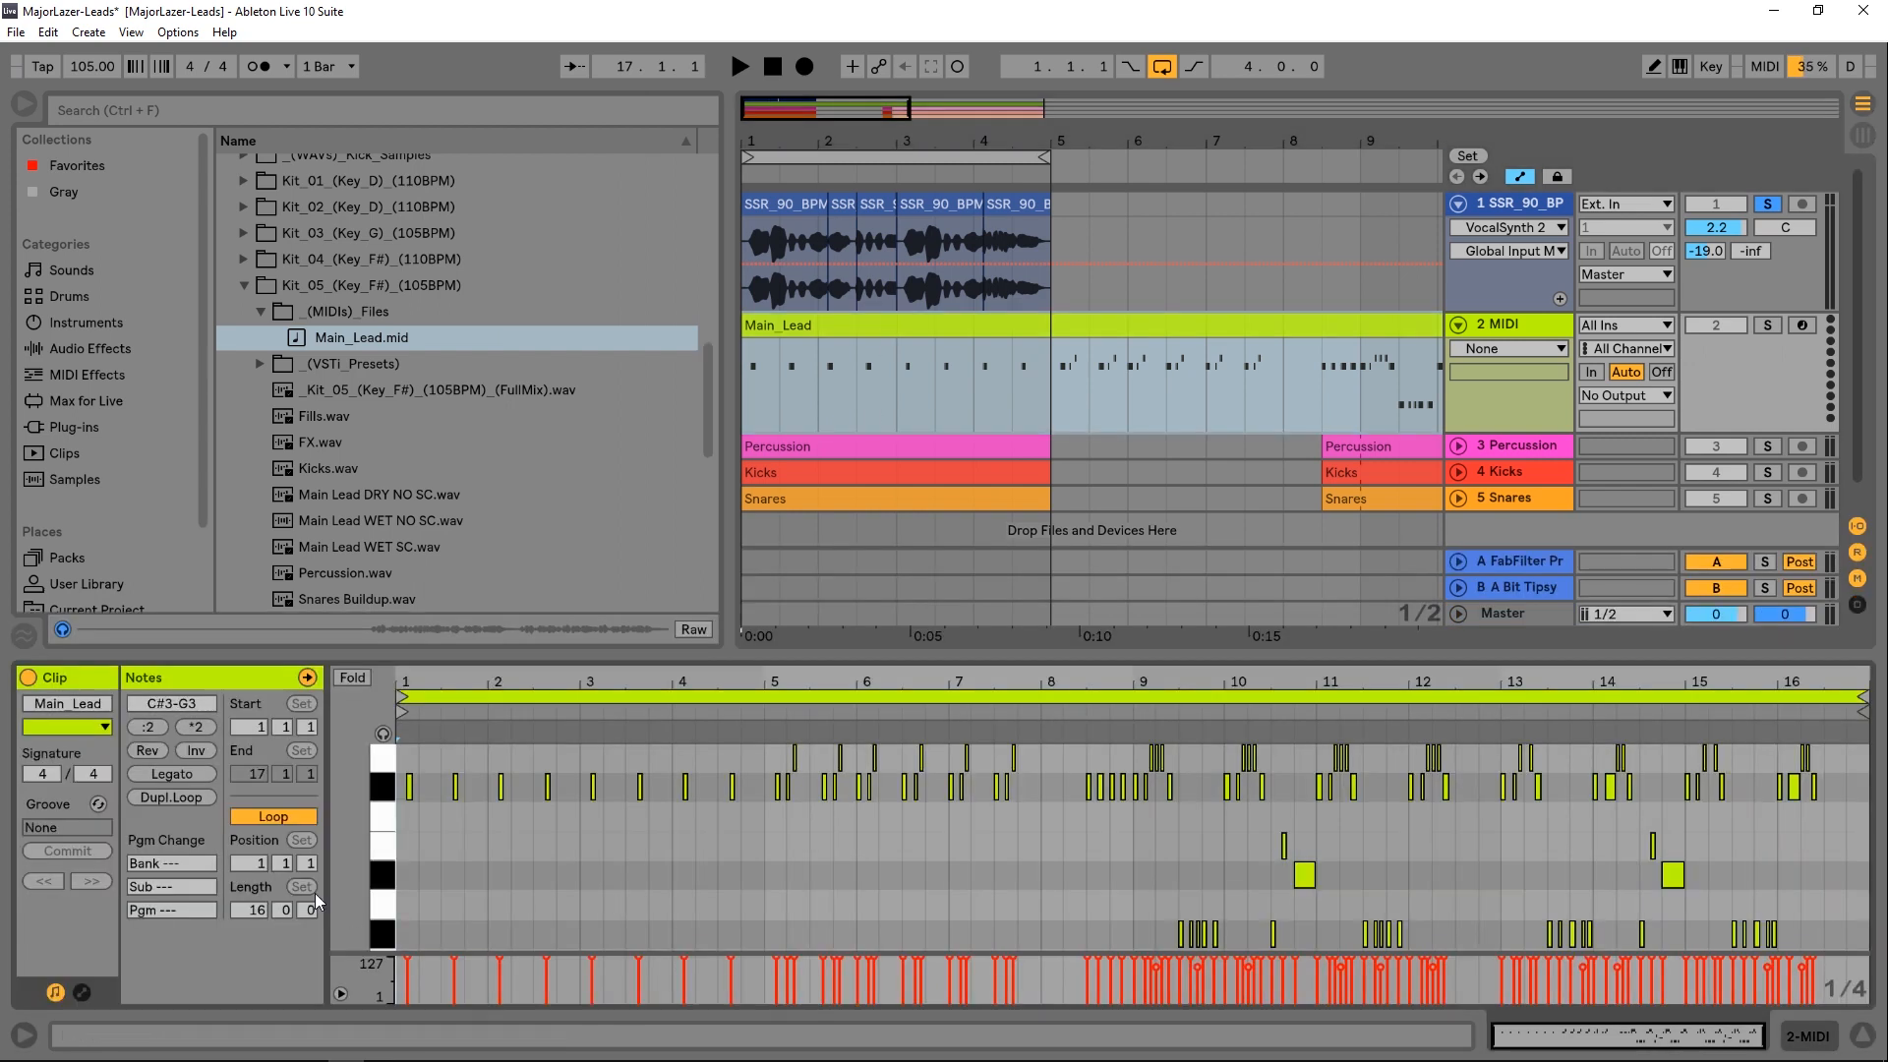
left_click_drag(423, 714, 1141, 715)
key("space")
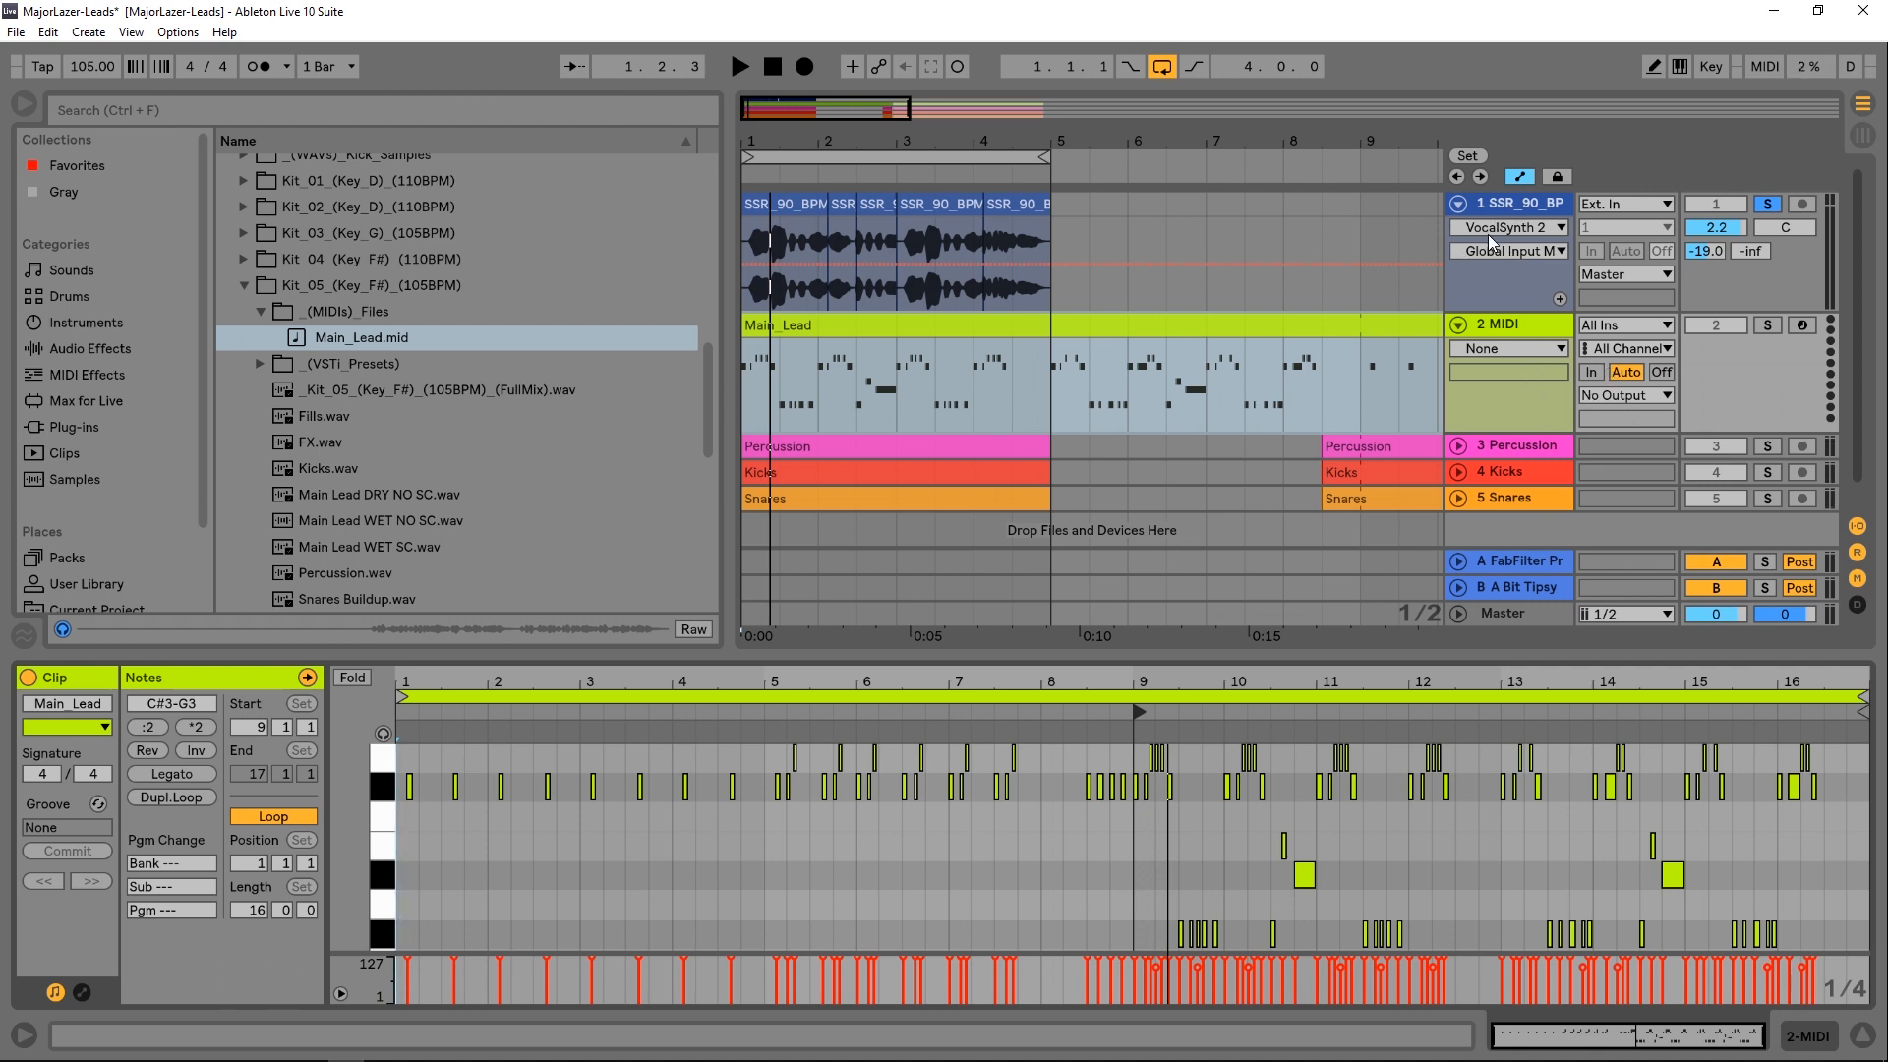
Step: Route the MIDI track's output to the track 1-SSR 90 BPM A Vocal Loop 04 Dry, feeding VocalSynth 2
left_click(1610, 395)
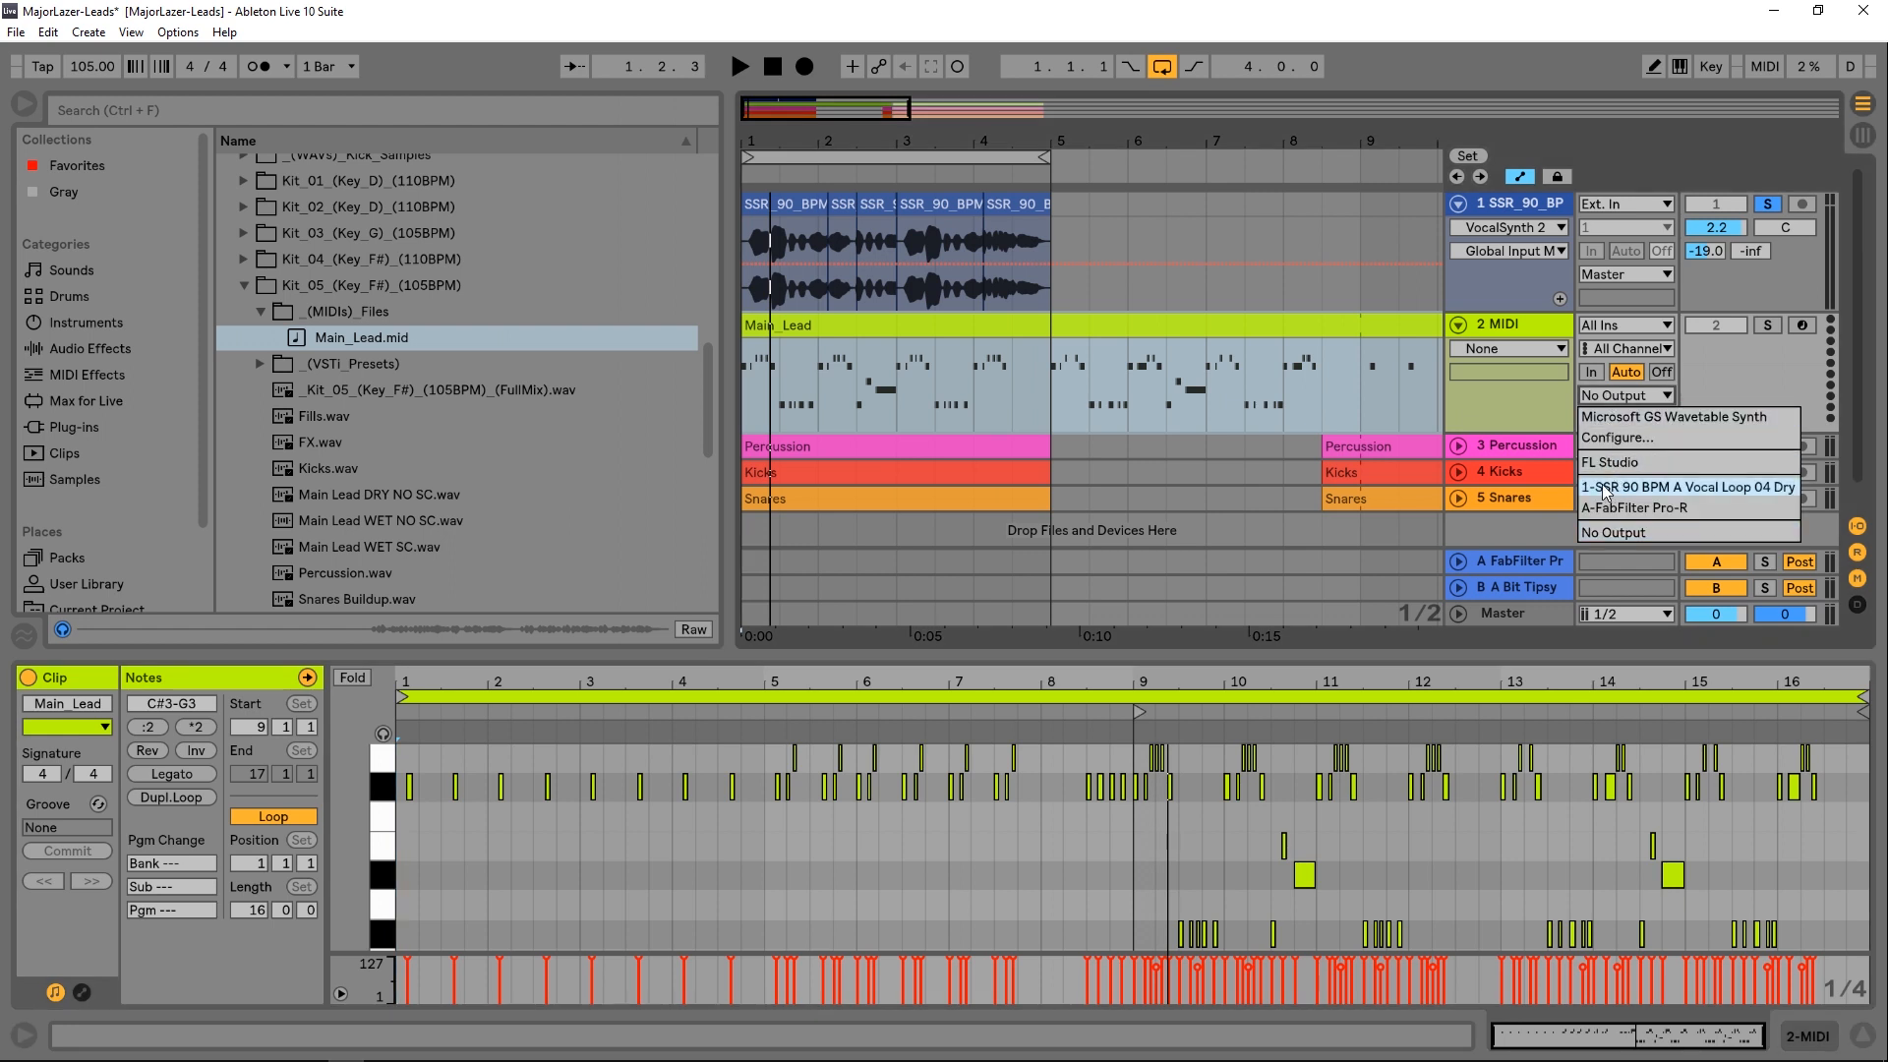
left_click(1695, 481)
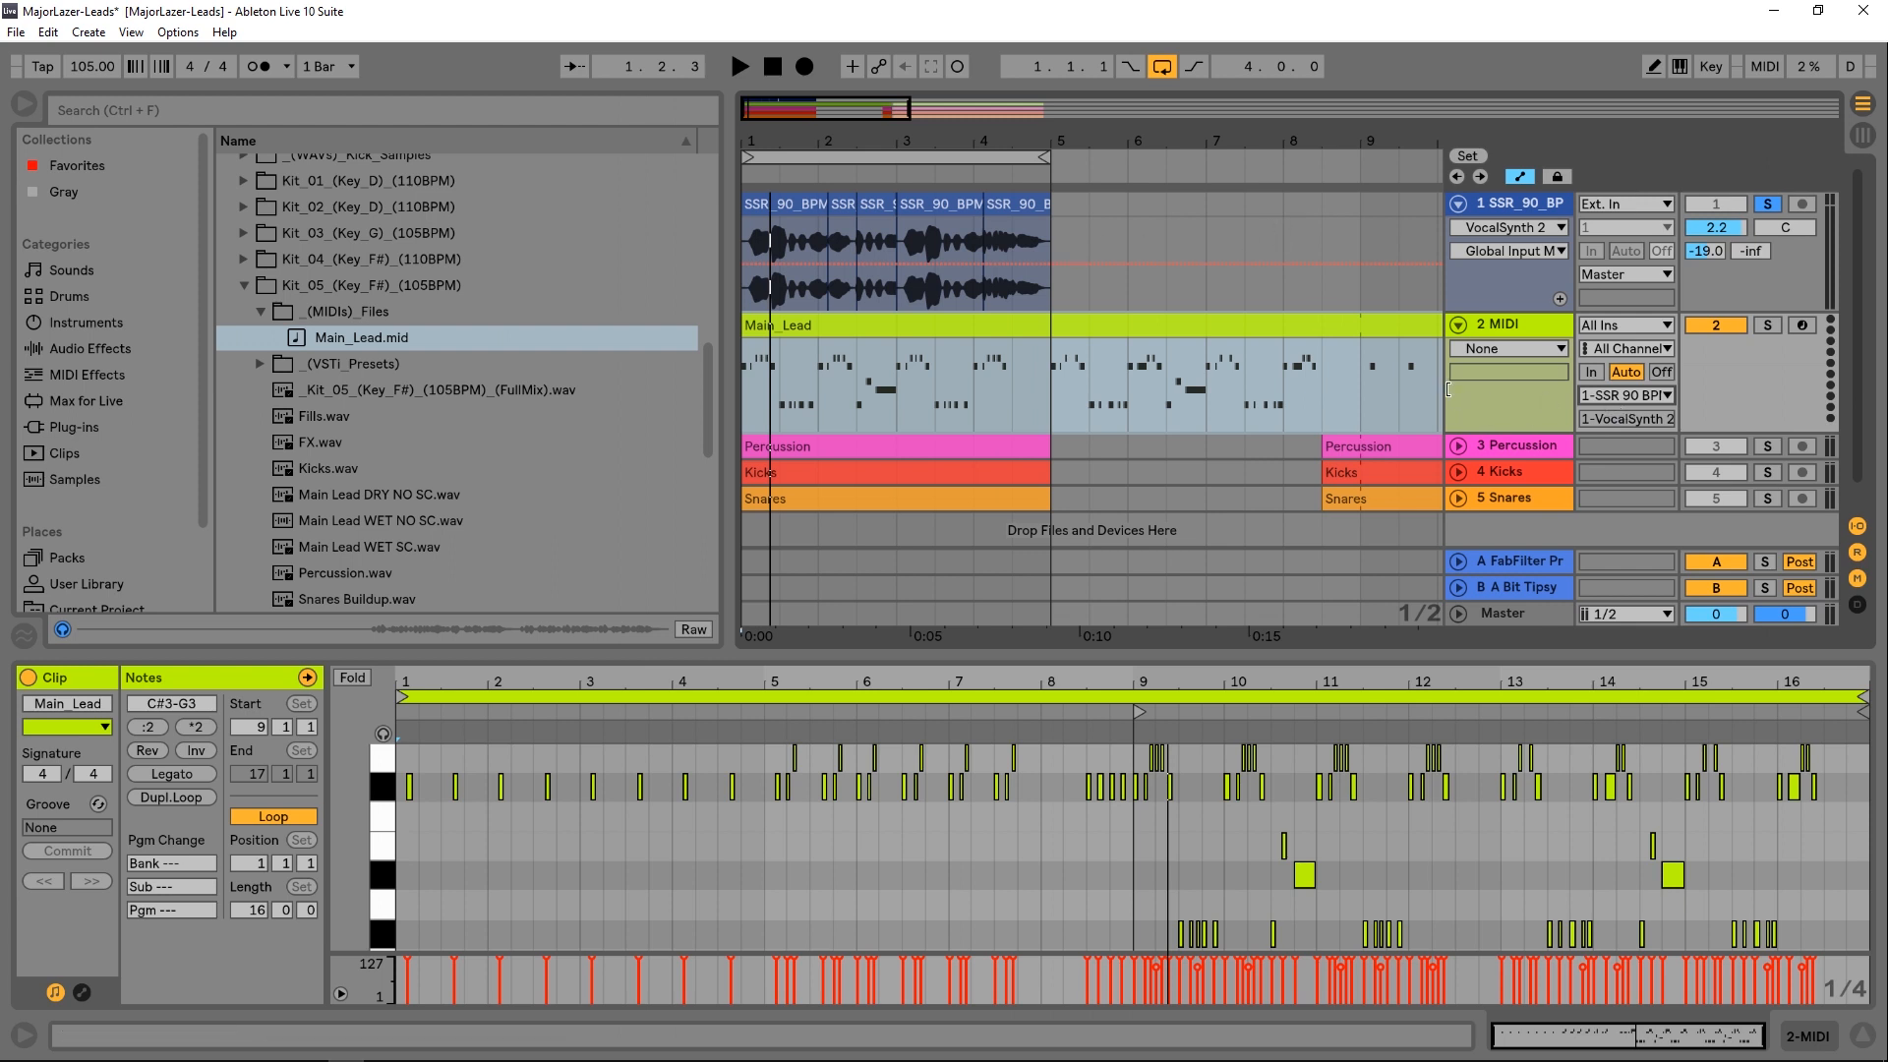
Step: Play the arrangement from the start to audition the vocal with the Main_Lead melody feeding VocalSynth 2
key("space")
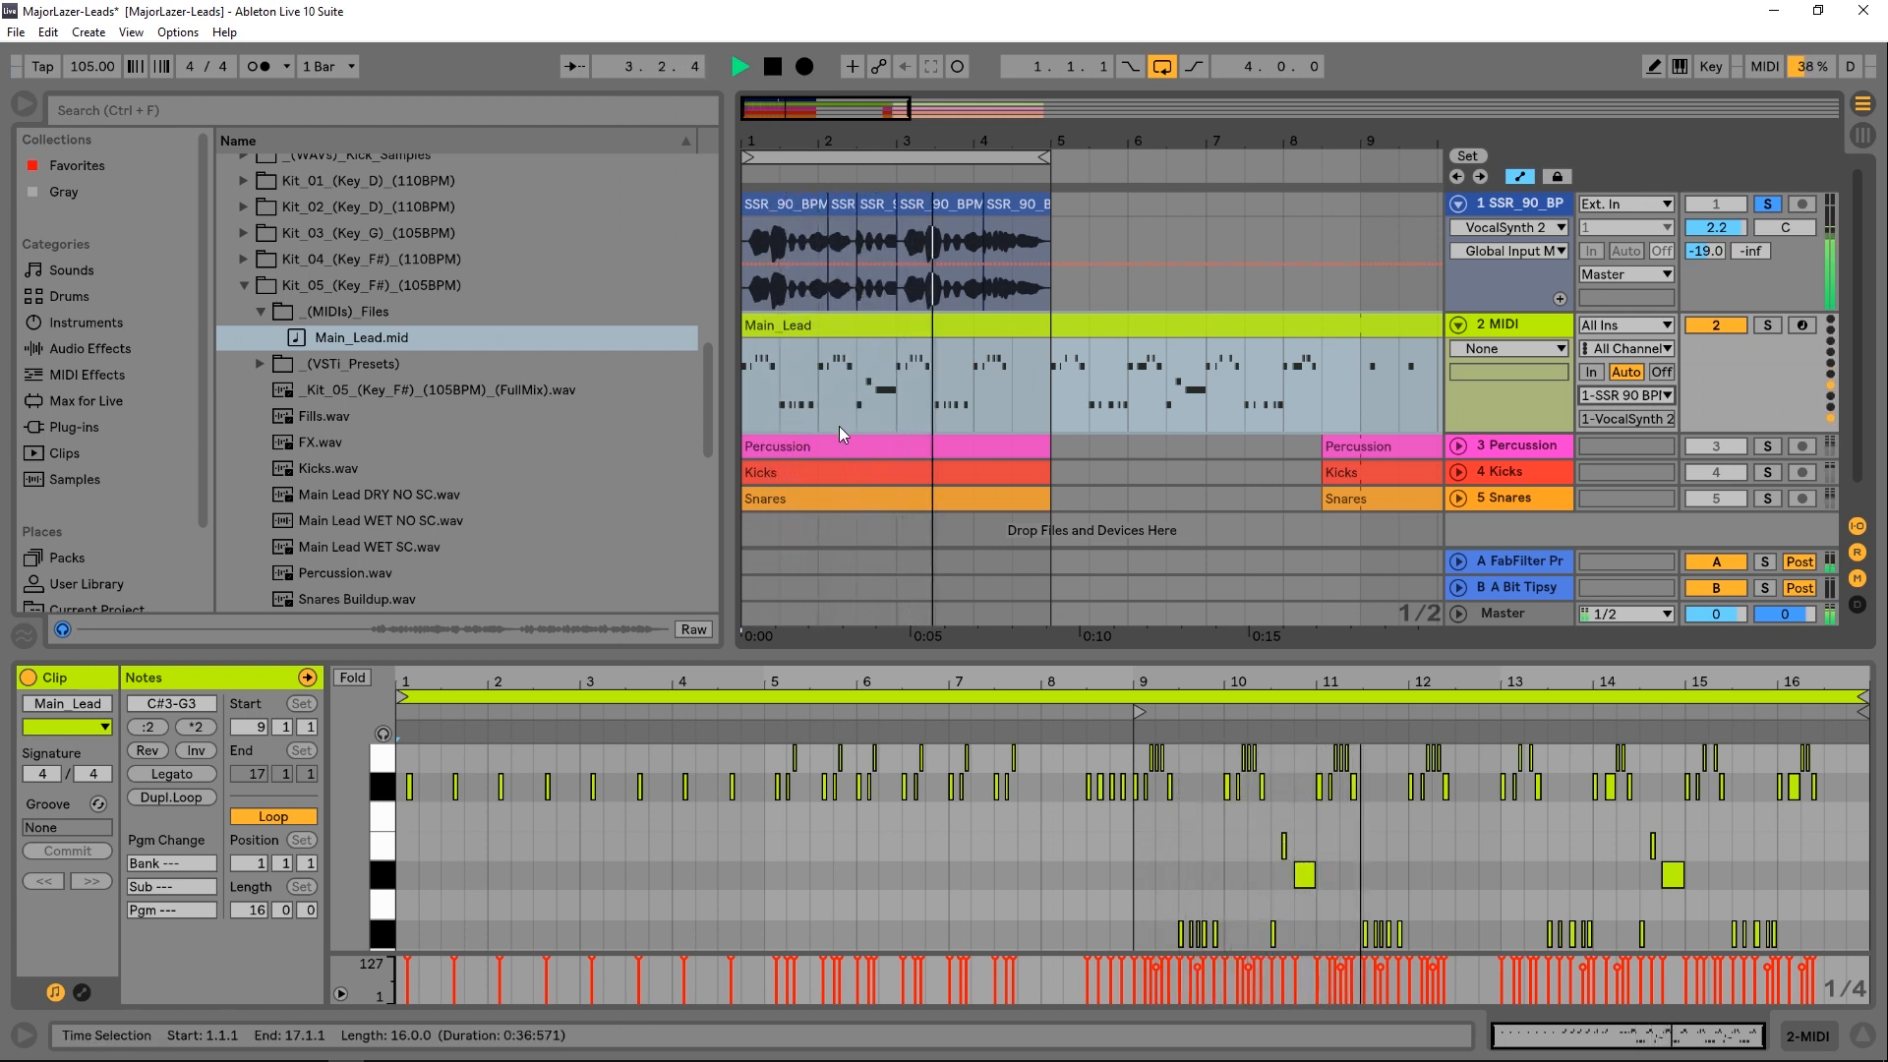
key("space")
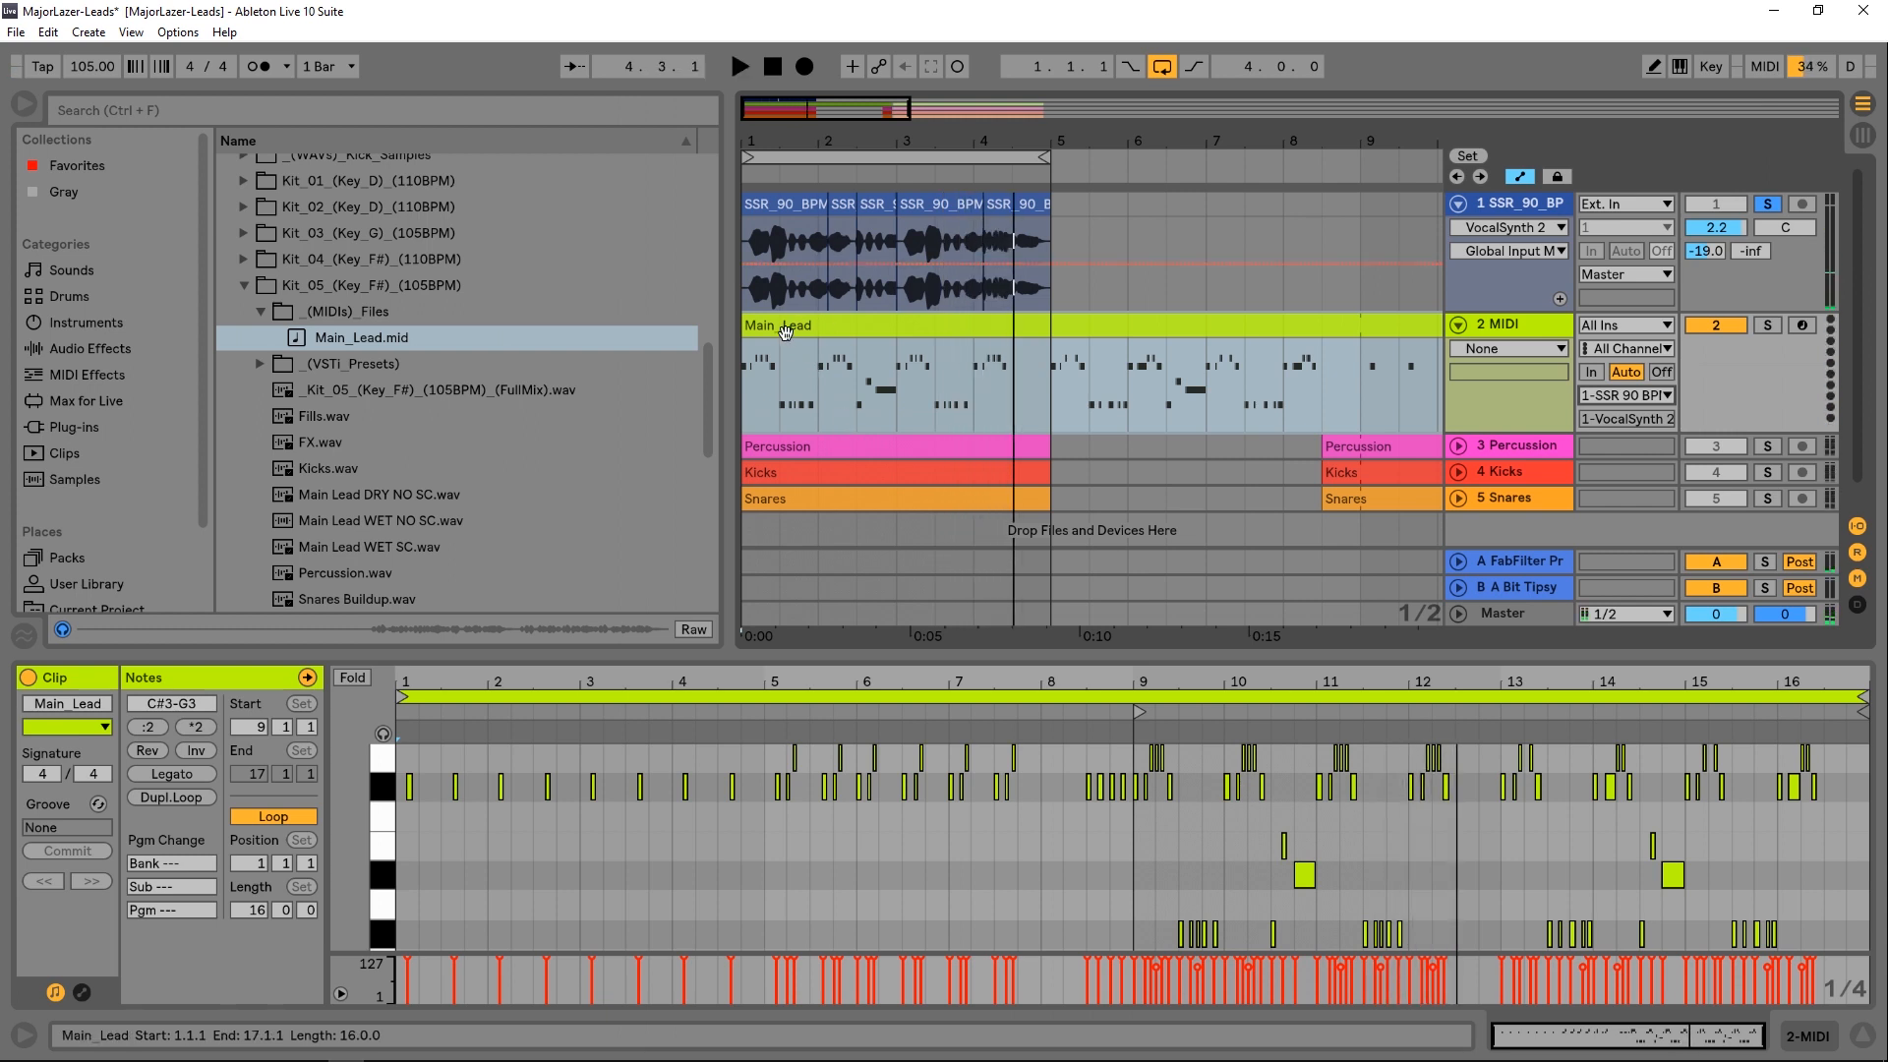
Step: Lengthen the F#3 at bar 9 to just past 9.1.4 and the G3 at 9.1.4 to just past 9.2.3, overlapping slightly, and play them
left_click_drag(1151, 676, 776, 674)
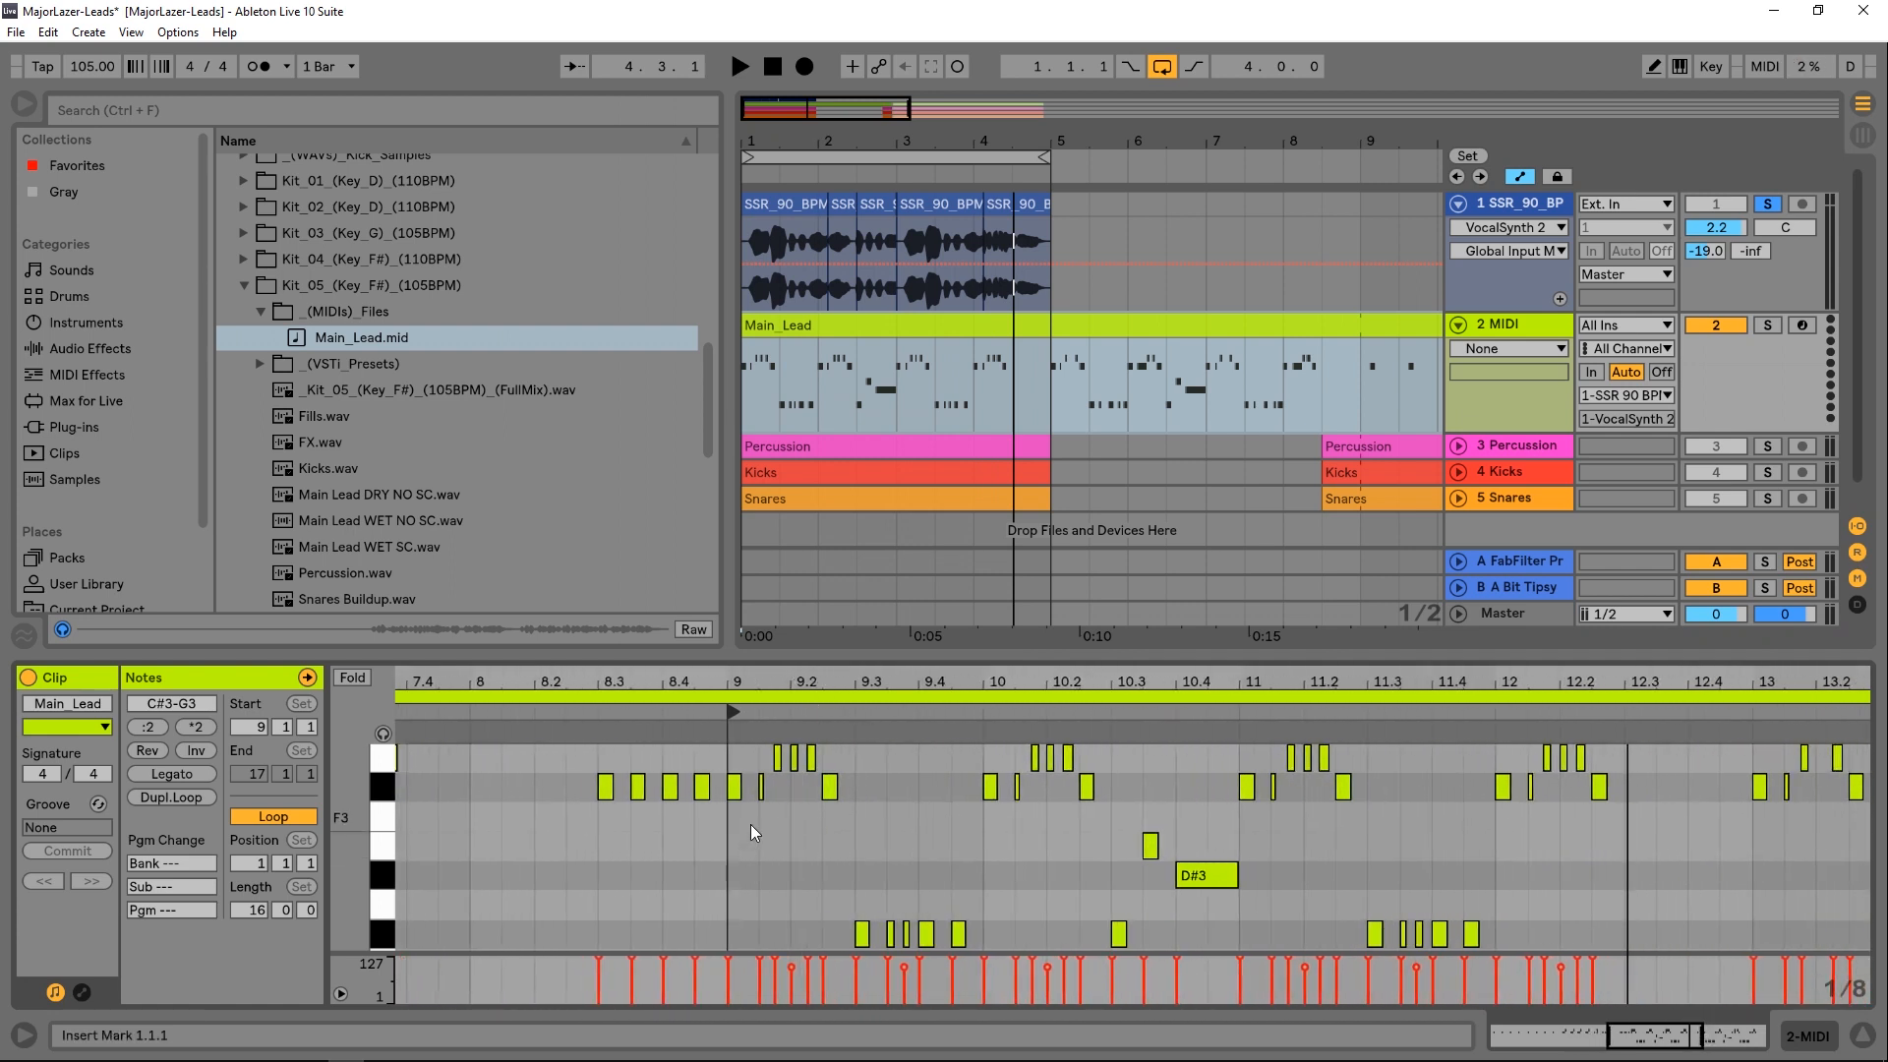
left_click_drag(776, 678, 855, 756)
left_click(788, 757)
left_click_drag(849, 682, 884, 756)
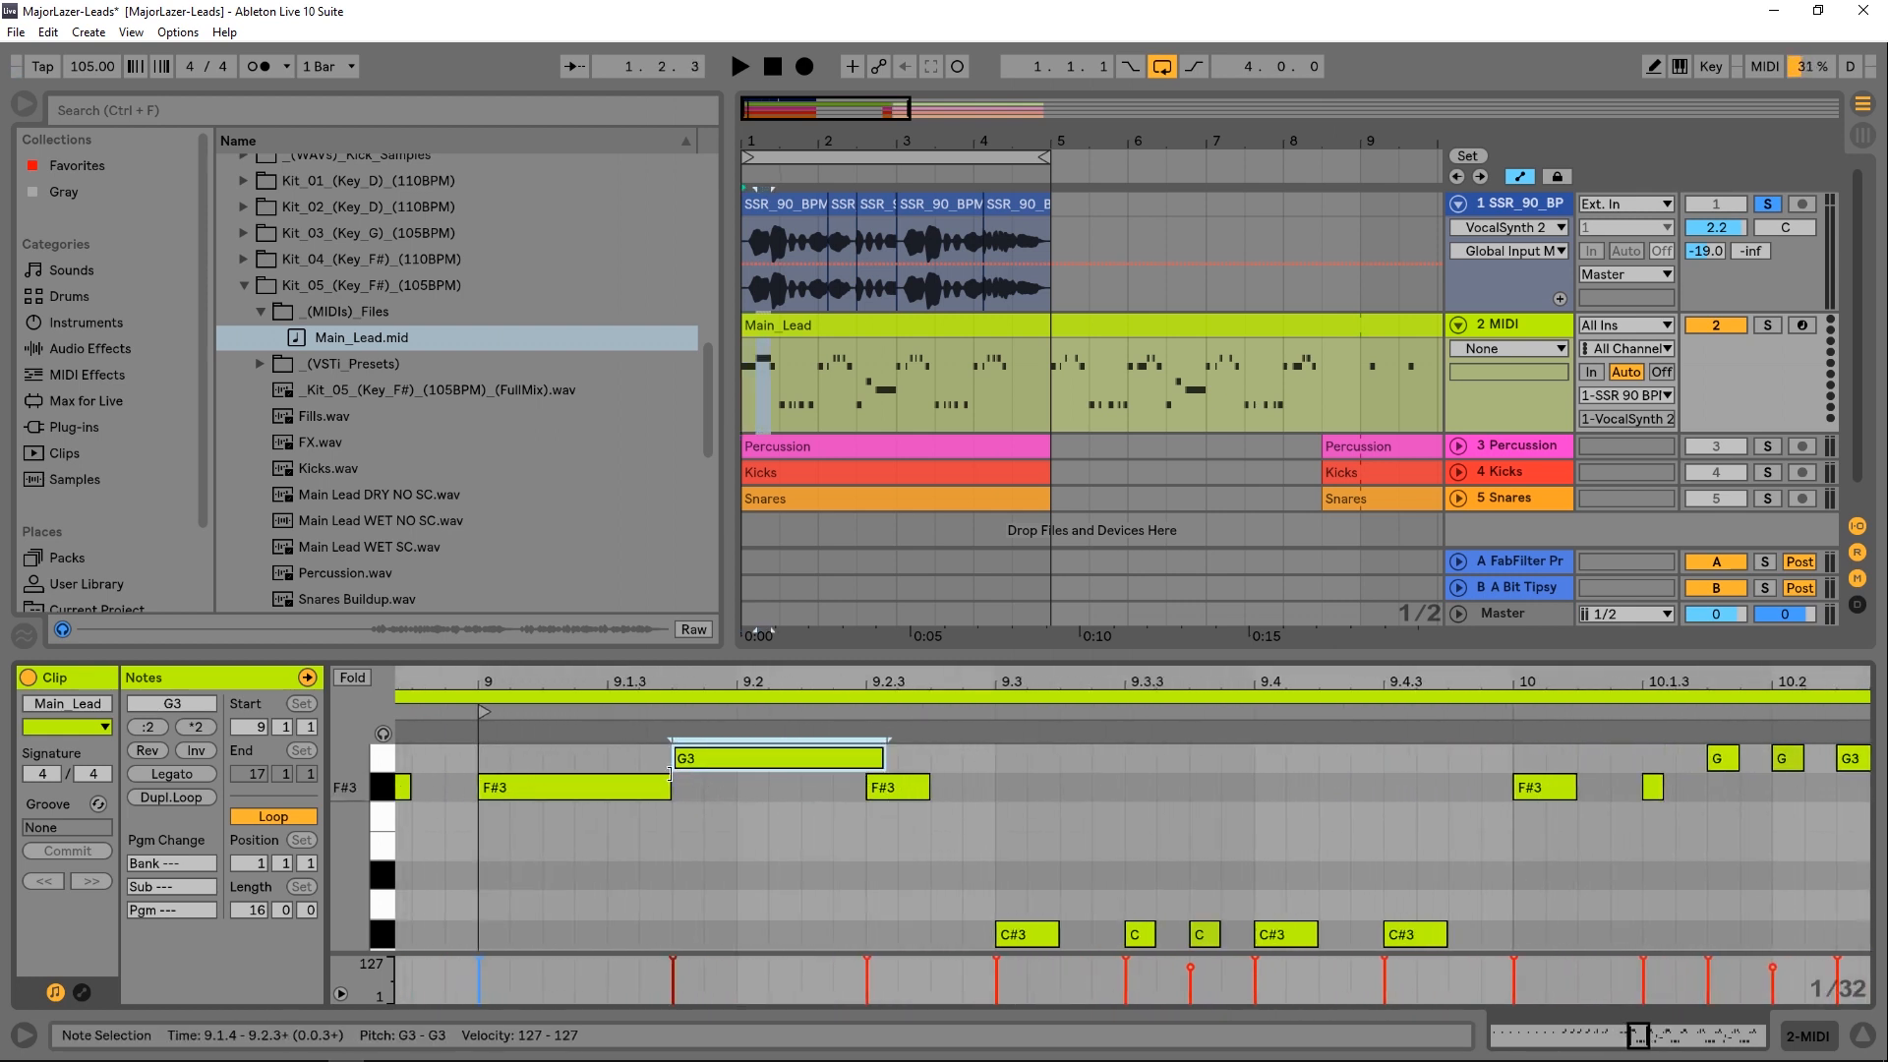
left_click_drag(669, 787, 677, 788)
key("space")
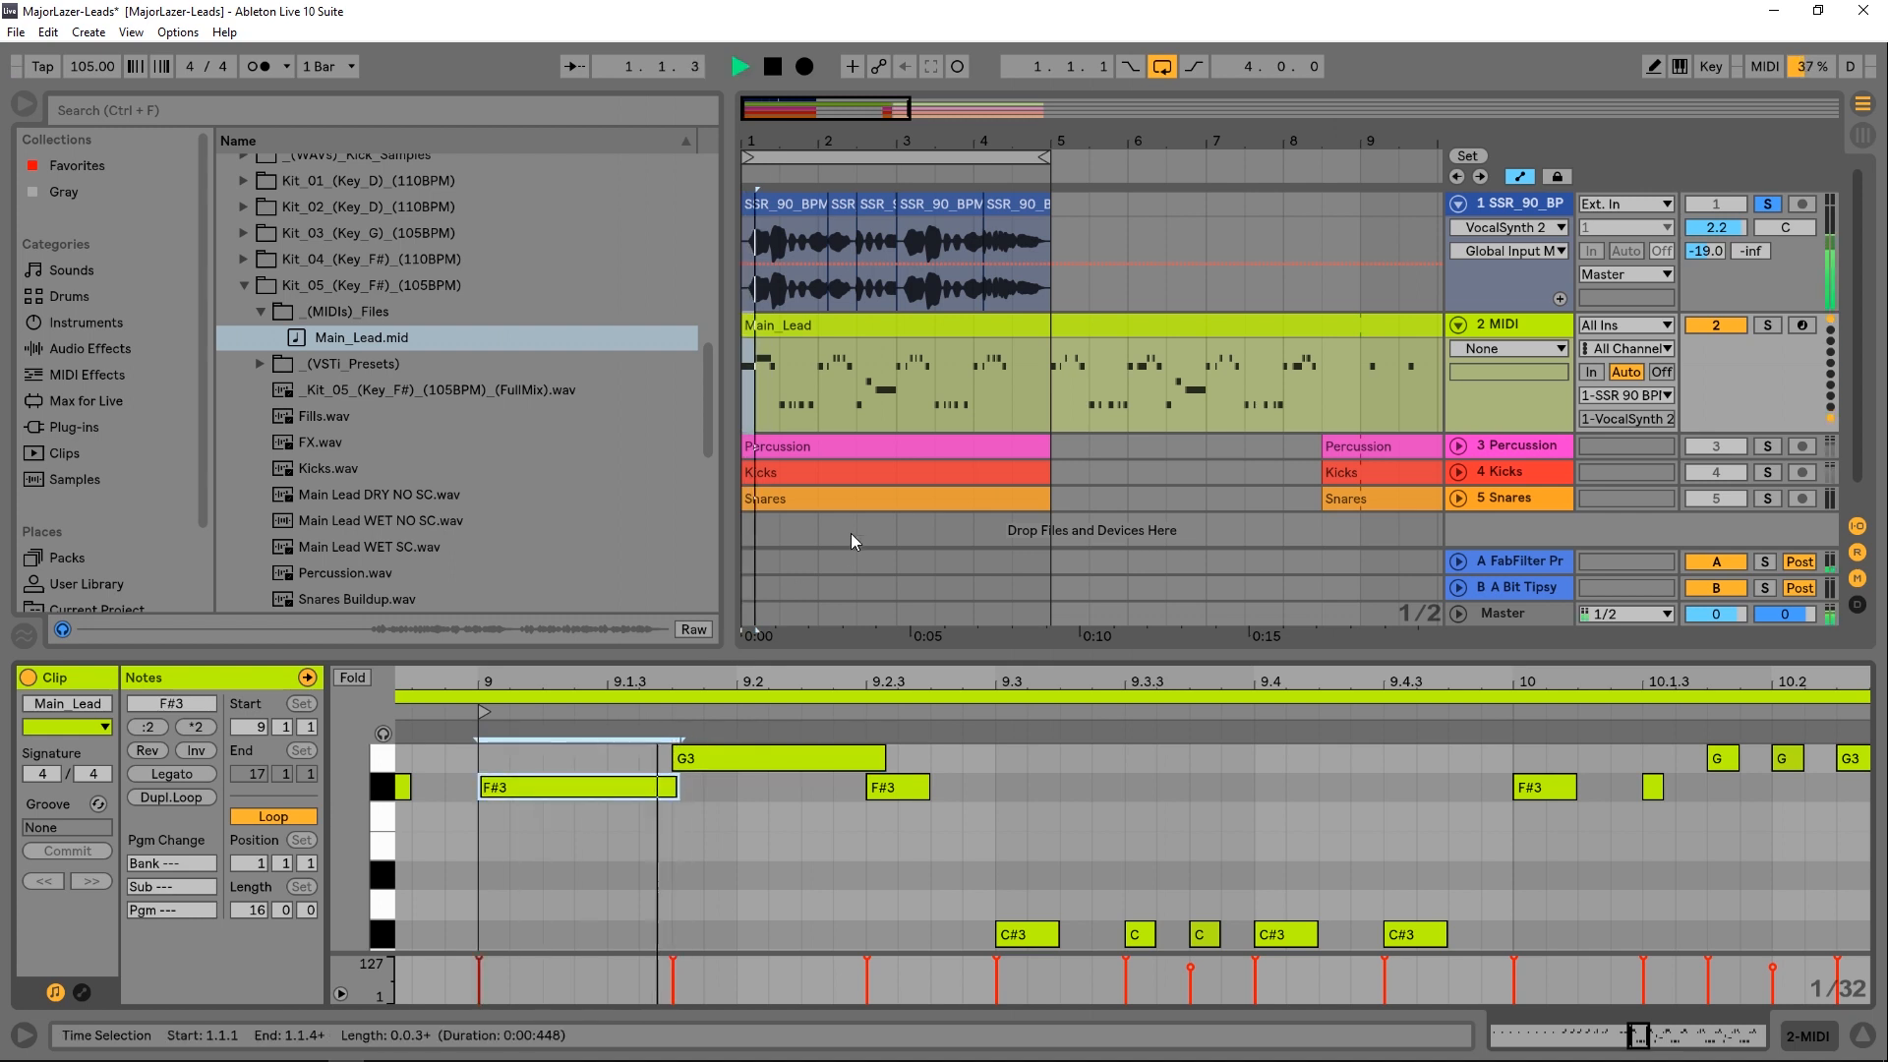
Step: Select the vocal loop track that holds VocalSynth 2
left_click(1515, 198)
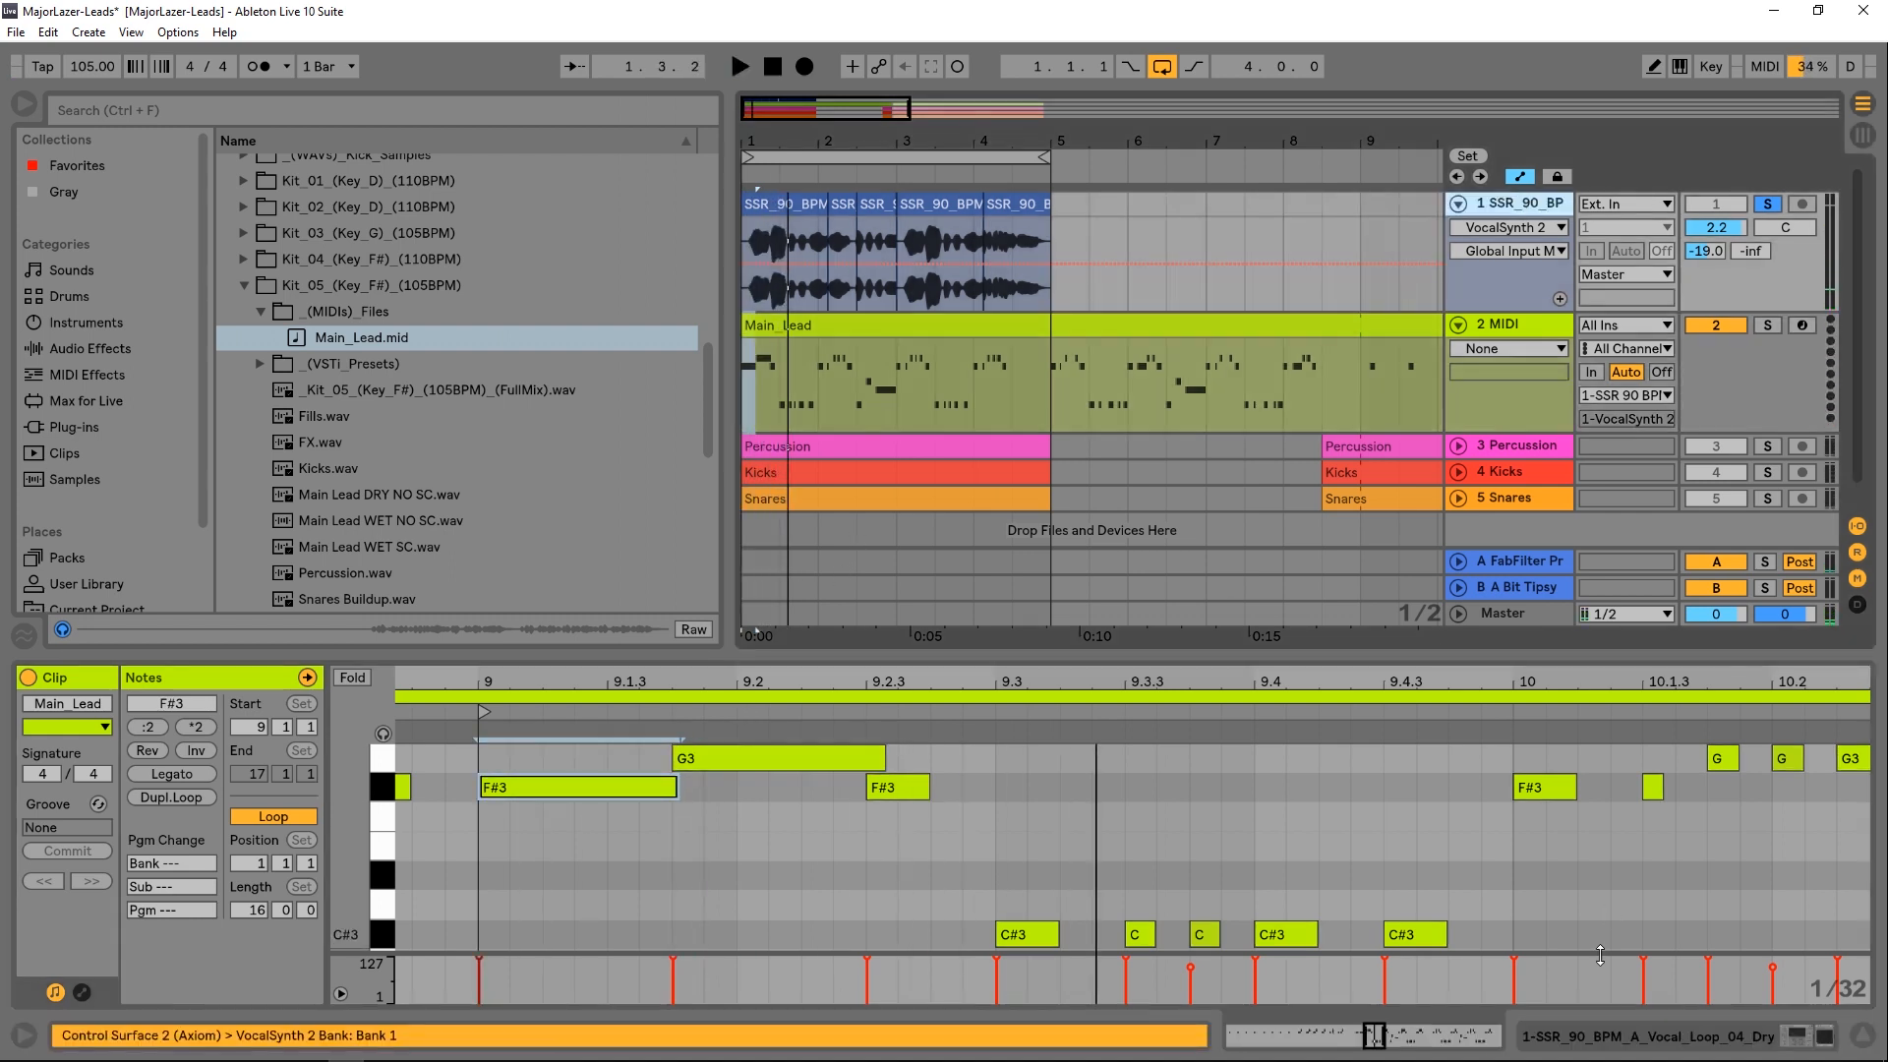